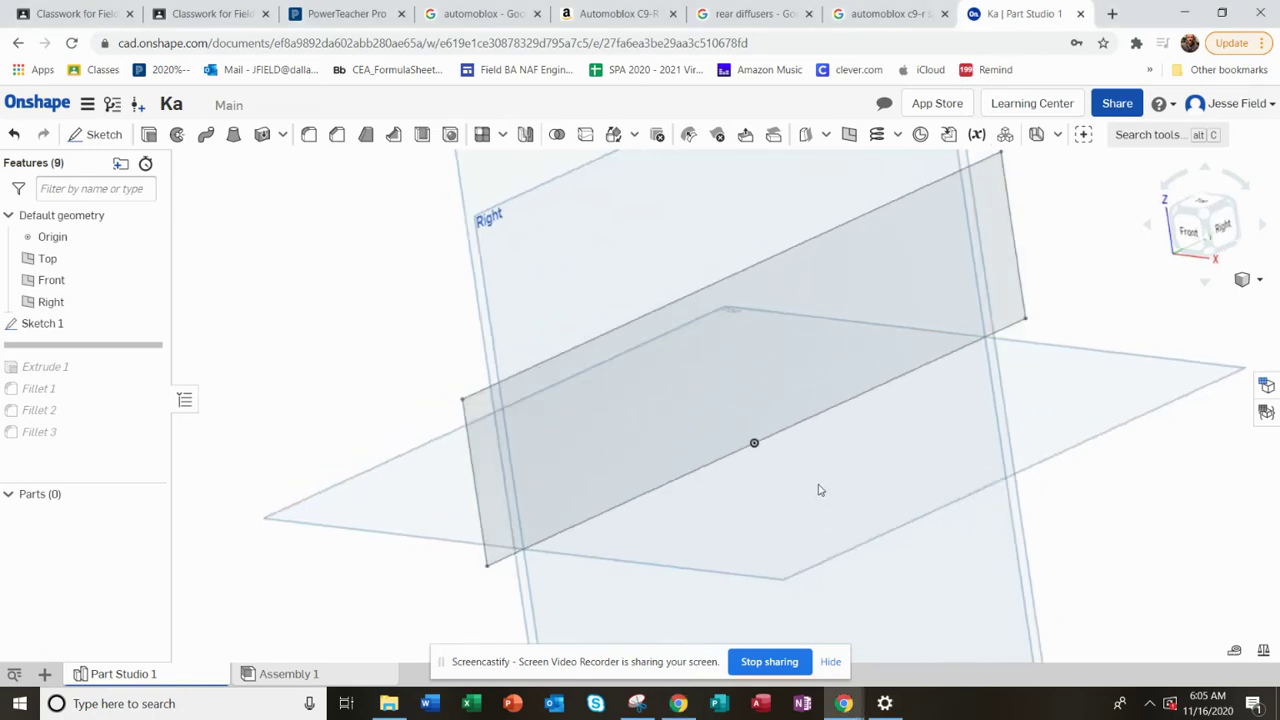
# Compare the automoblox and rear diffuser image results, checking the Right plane options in between.
pyautogui.click(887, 13)
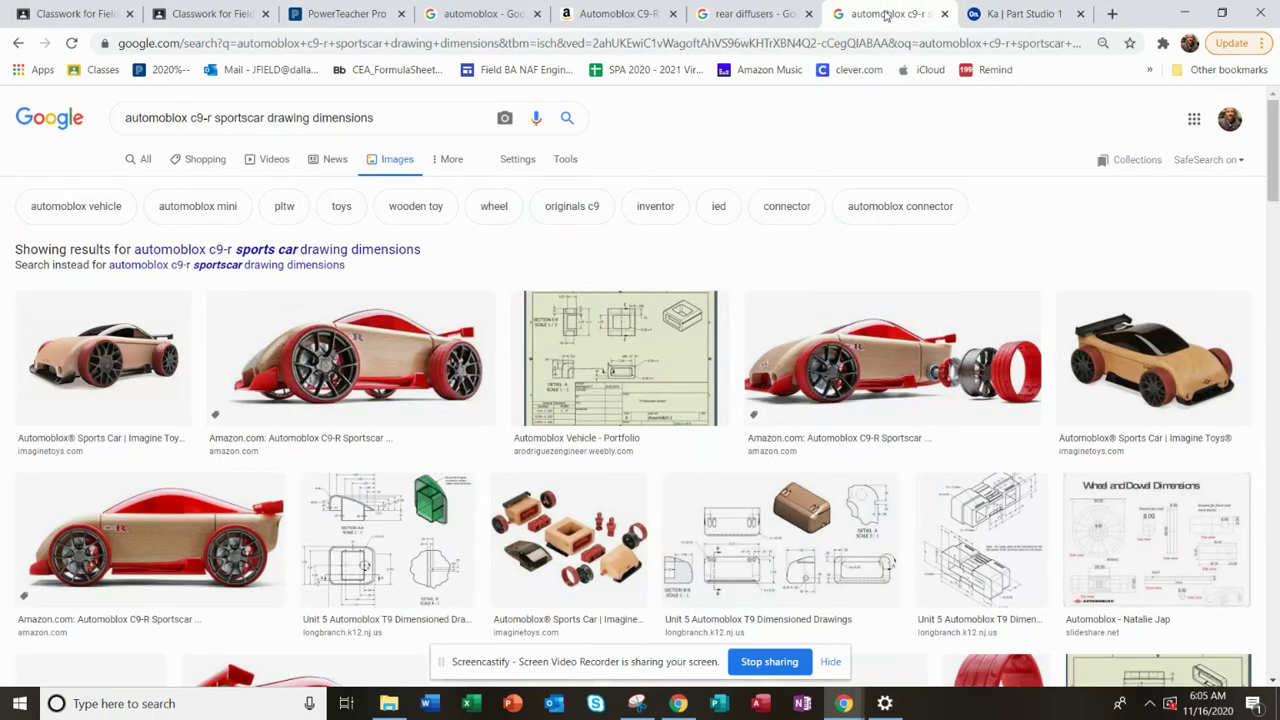
pyautogui.click(757, 13)
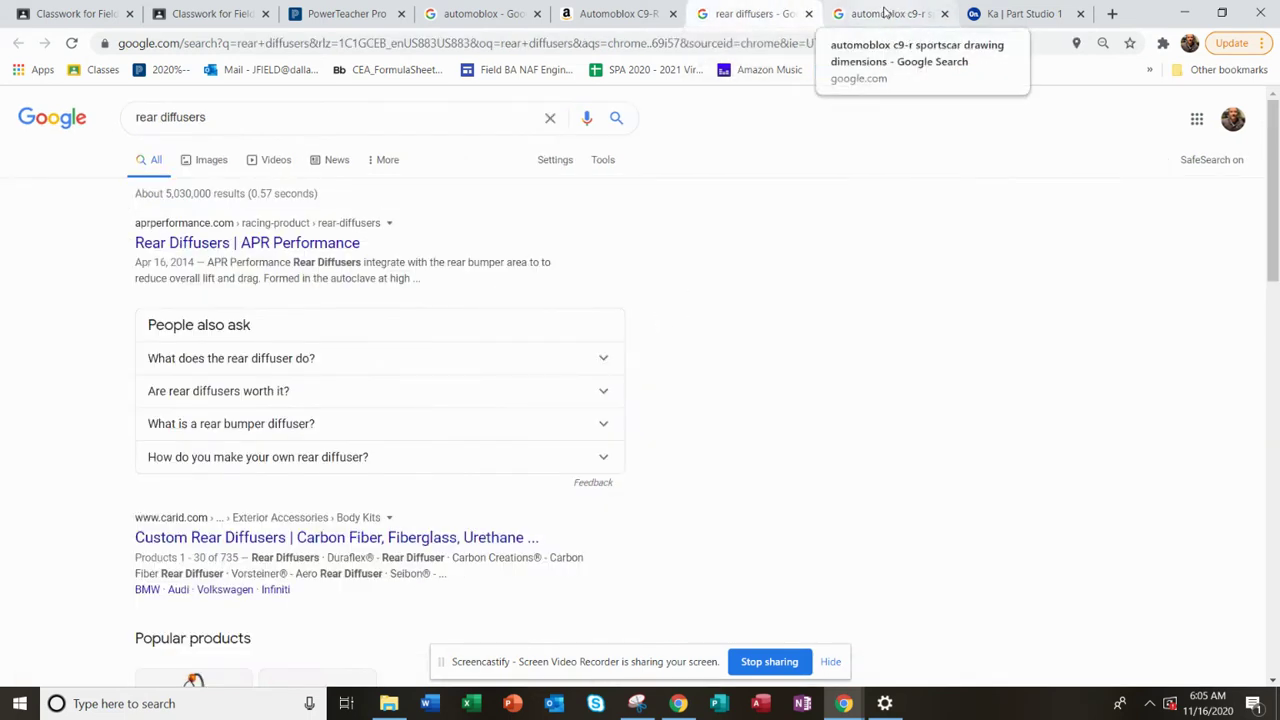
pyautogui.click(885, 12)
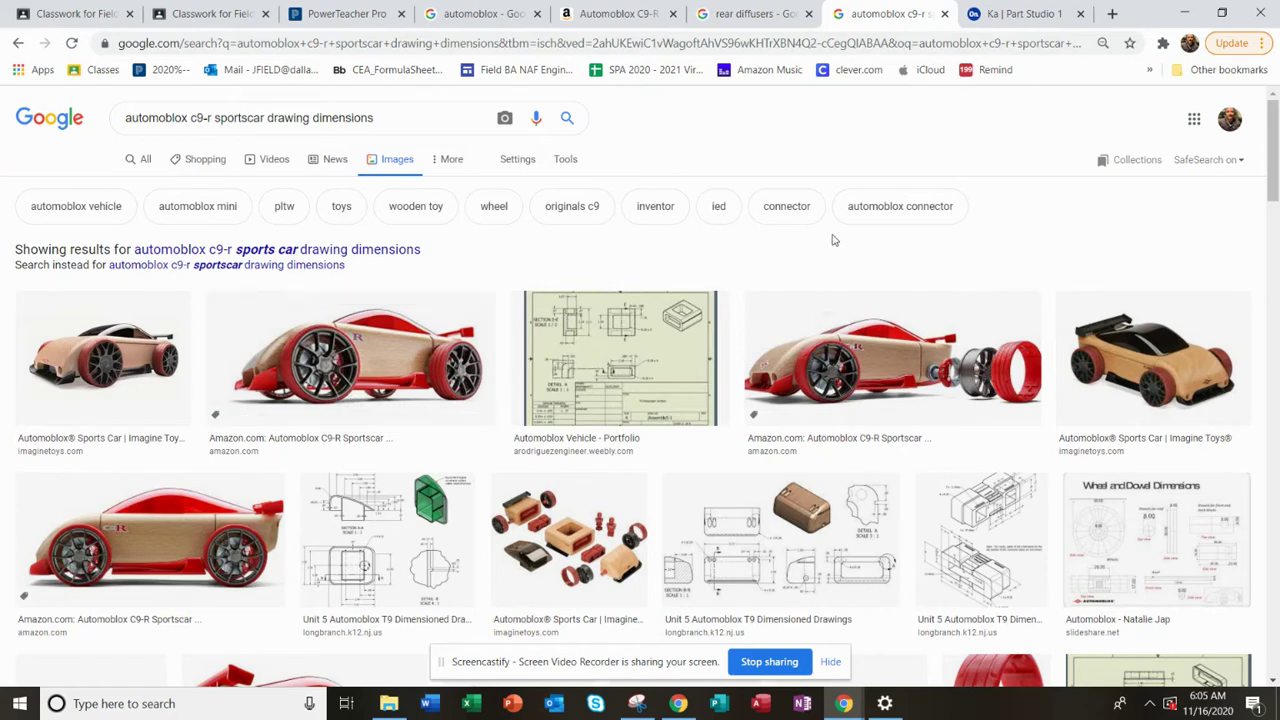
pyautogui.click(1010, 14)
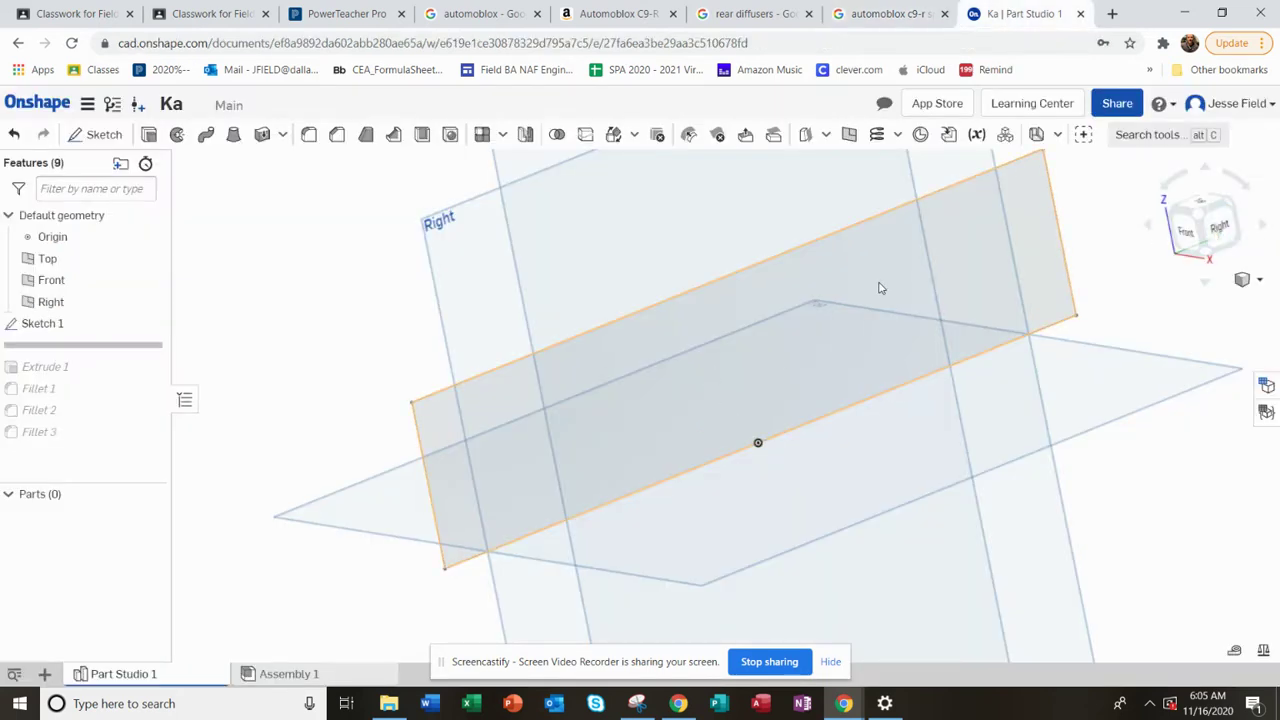
pyautogui.rightClick(478, 257)
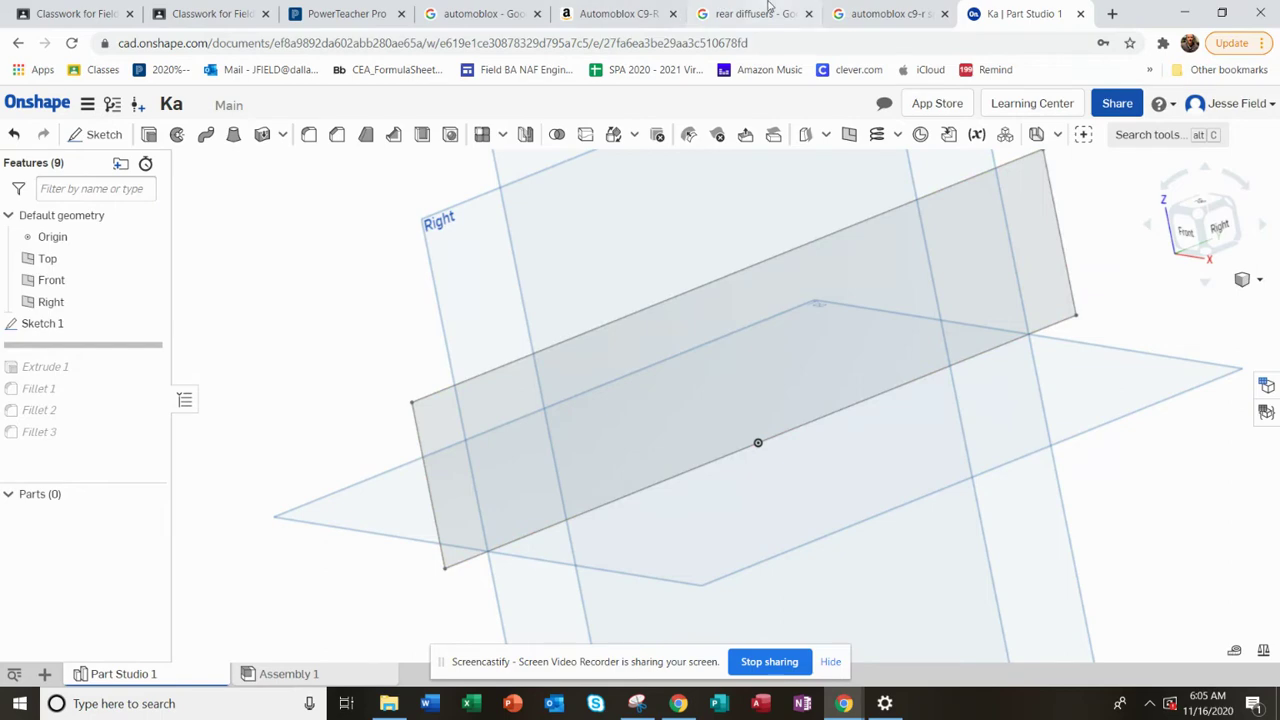
pyautogui.click(878, 14)
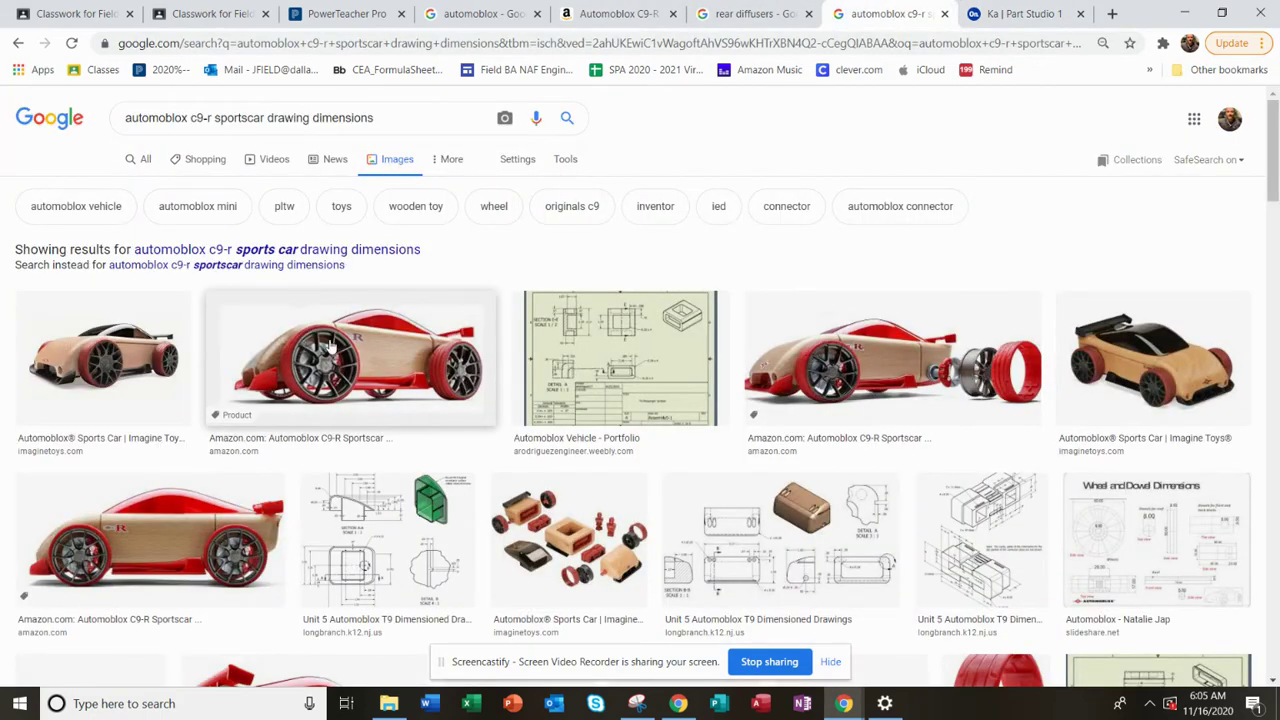
pyautogui.click(758, 13)
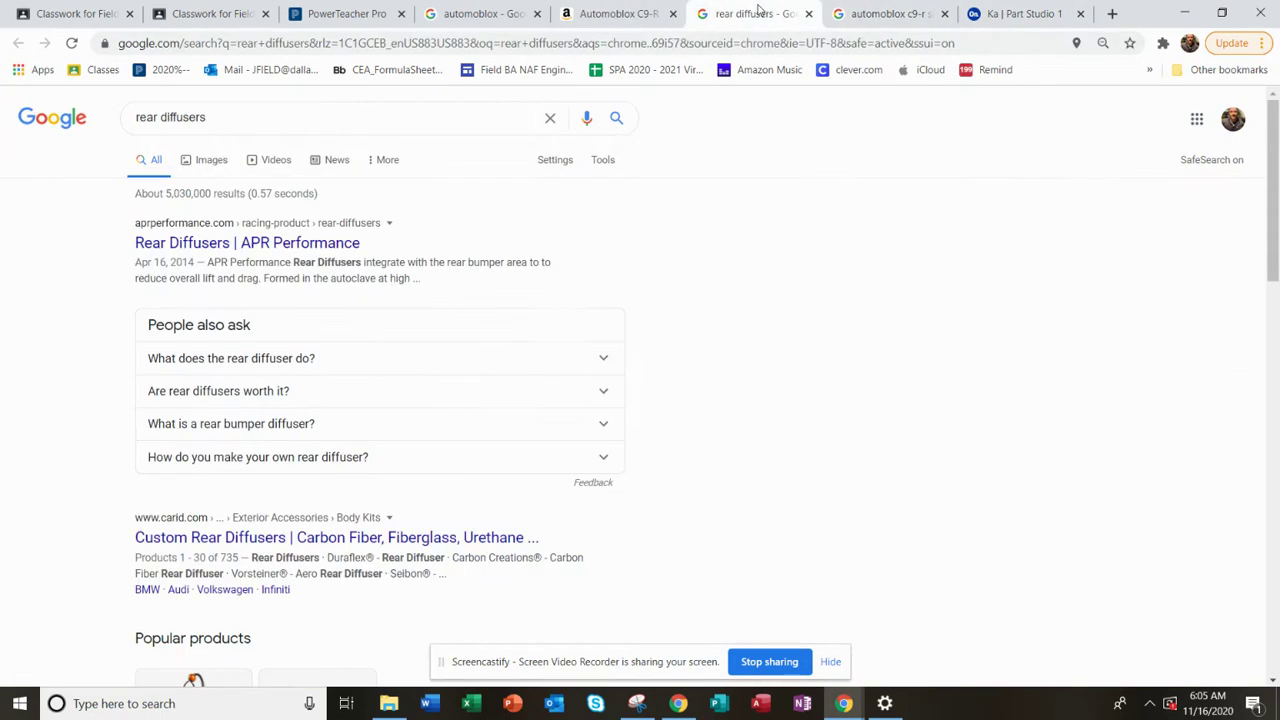
pyautogui.click(912, 12)
pyautogui.click(985, 16)
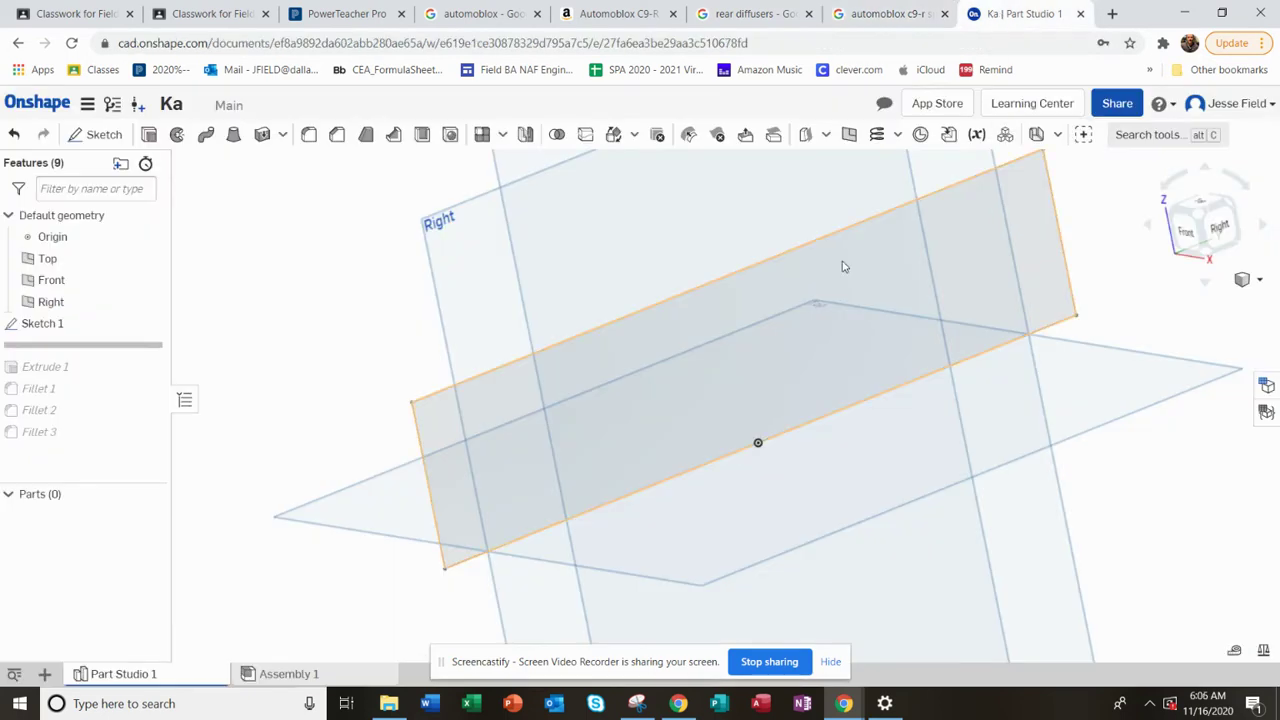
pyautogui.scroll(-3, 645, 388)
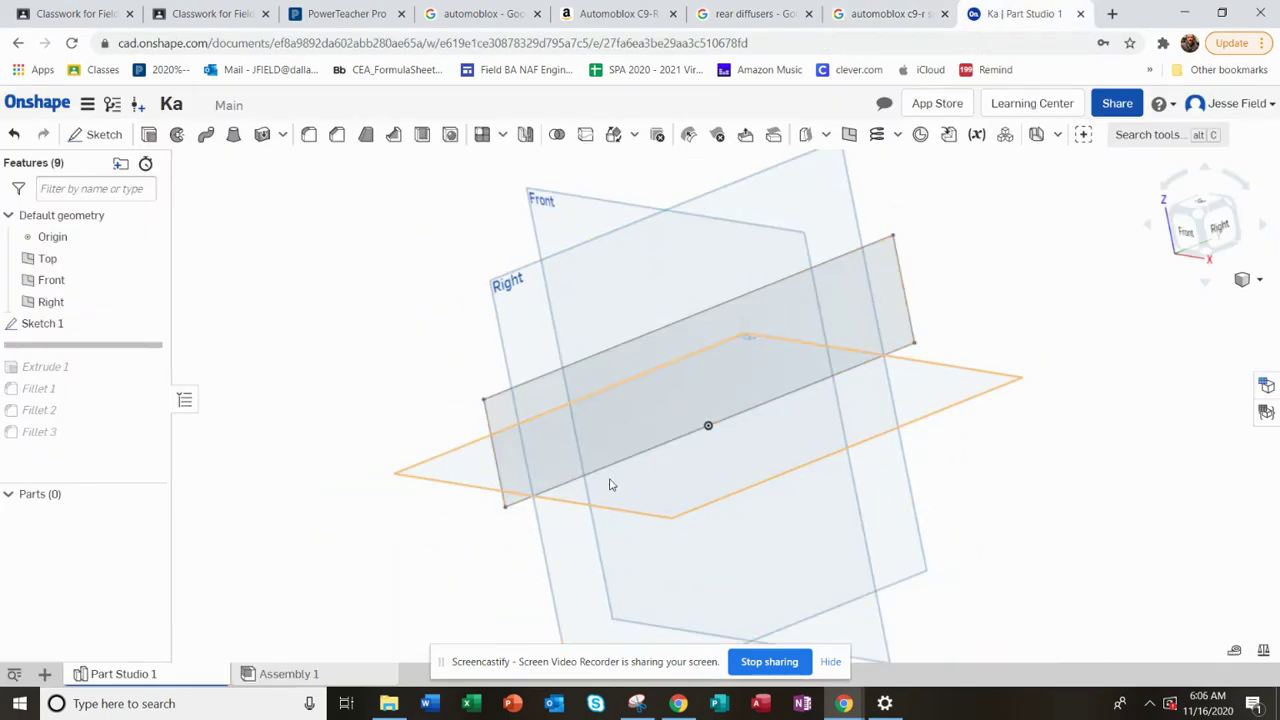
pyautogui.scroll(2, 951, 281)
# Open Sketch 1 to review its rectangle, then close it unchanged.
pyautogui.moveTo(848, 340); pyautogui.dragTo(846, 357, button='right')
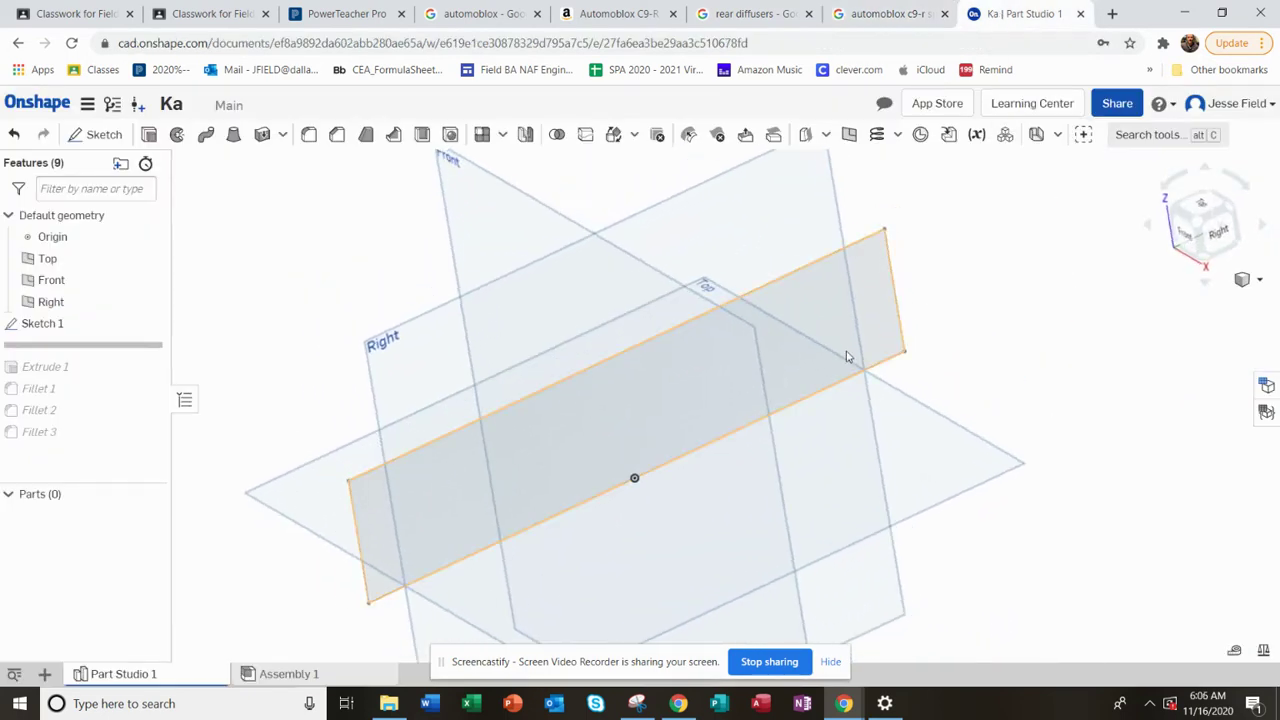
pyautogui.click(811, 300)
pyautogui.rightClick(811, 299)
pyautogui.click(859, 308)
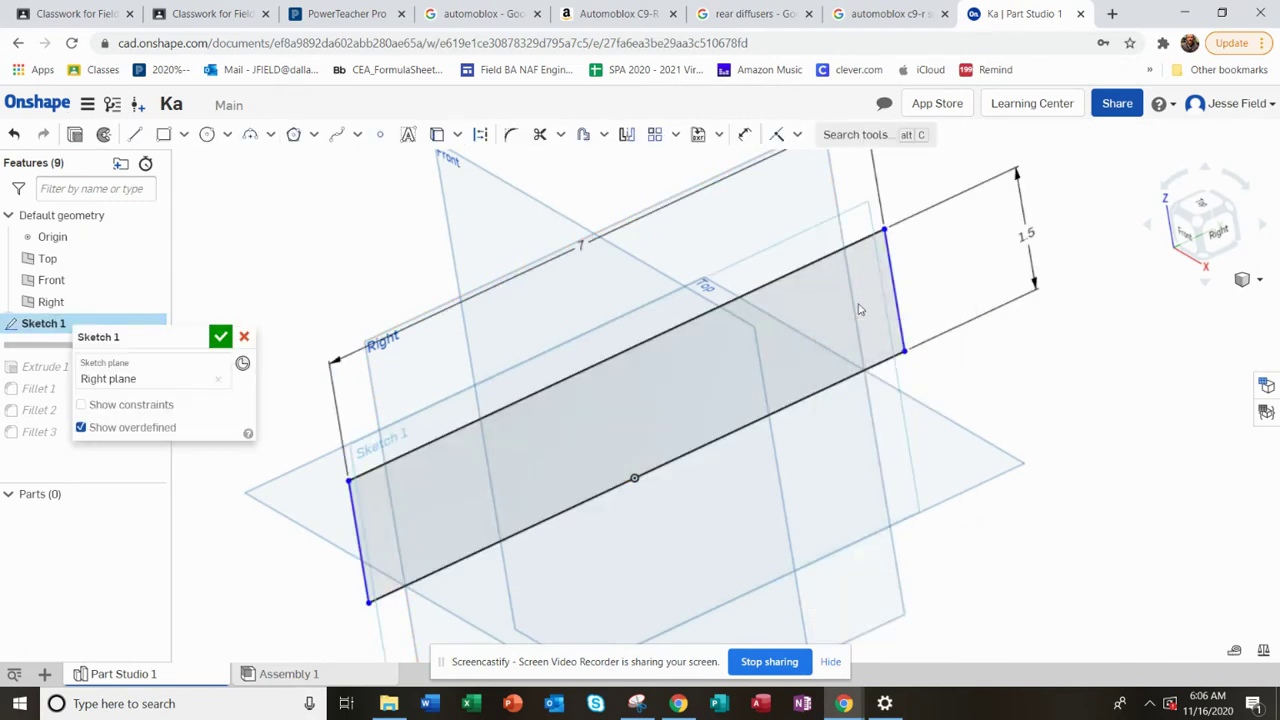
pyautogui.scroll(-3, 944, 299)
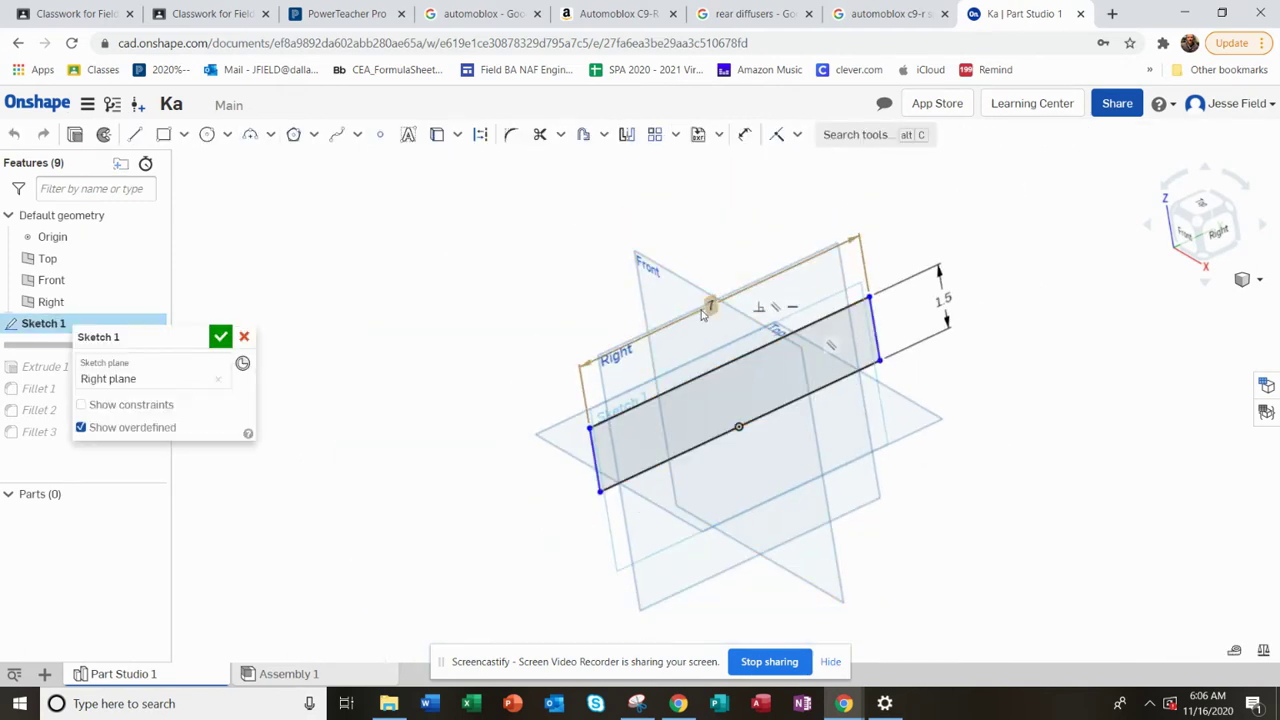
pyautogui.scroll(3, 823, 318)
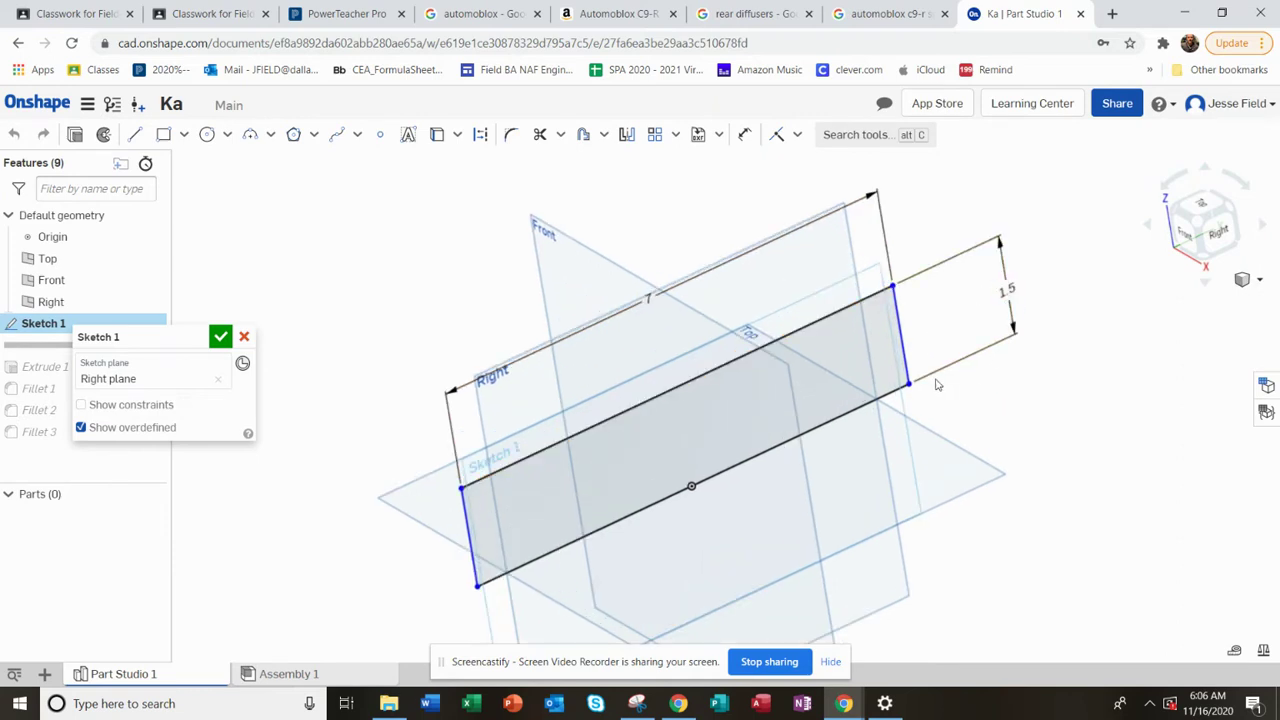
pyautogui.click(220, 336)
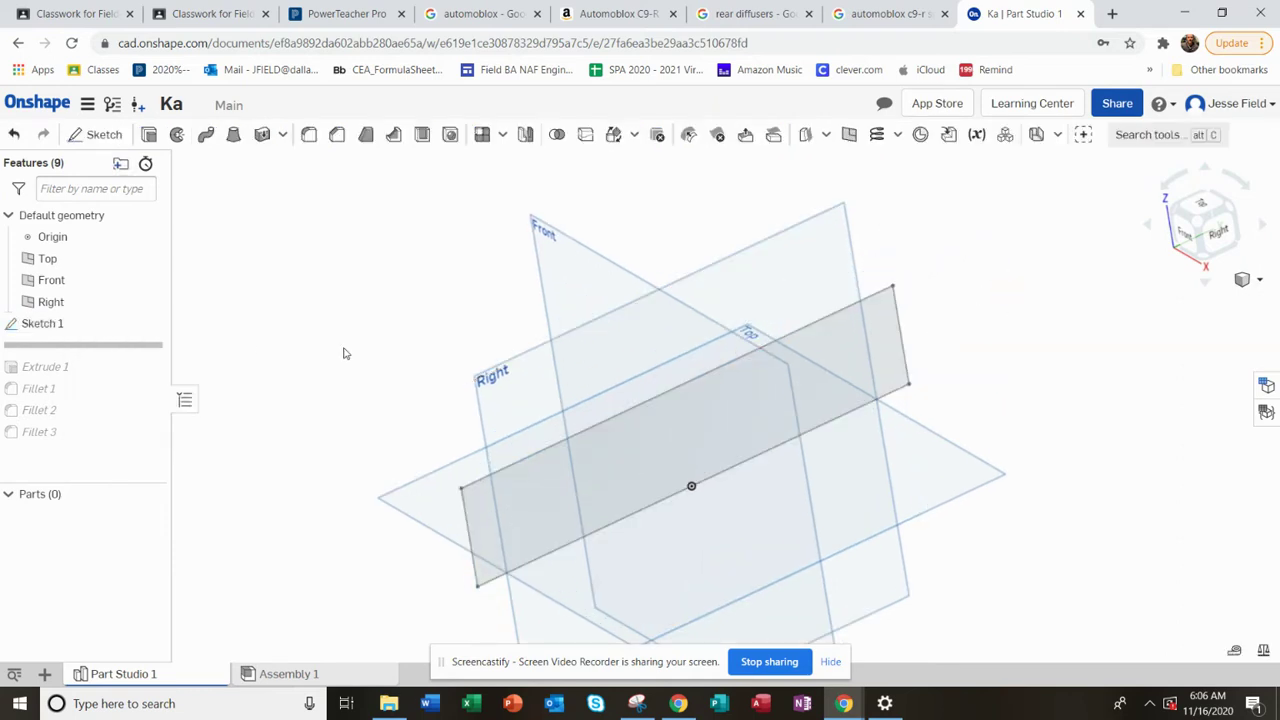
pyautogui.click(808, 387)
pyautogui.click(168, 338)
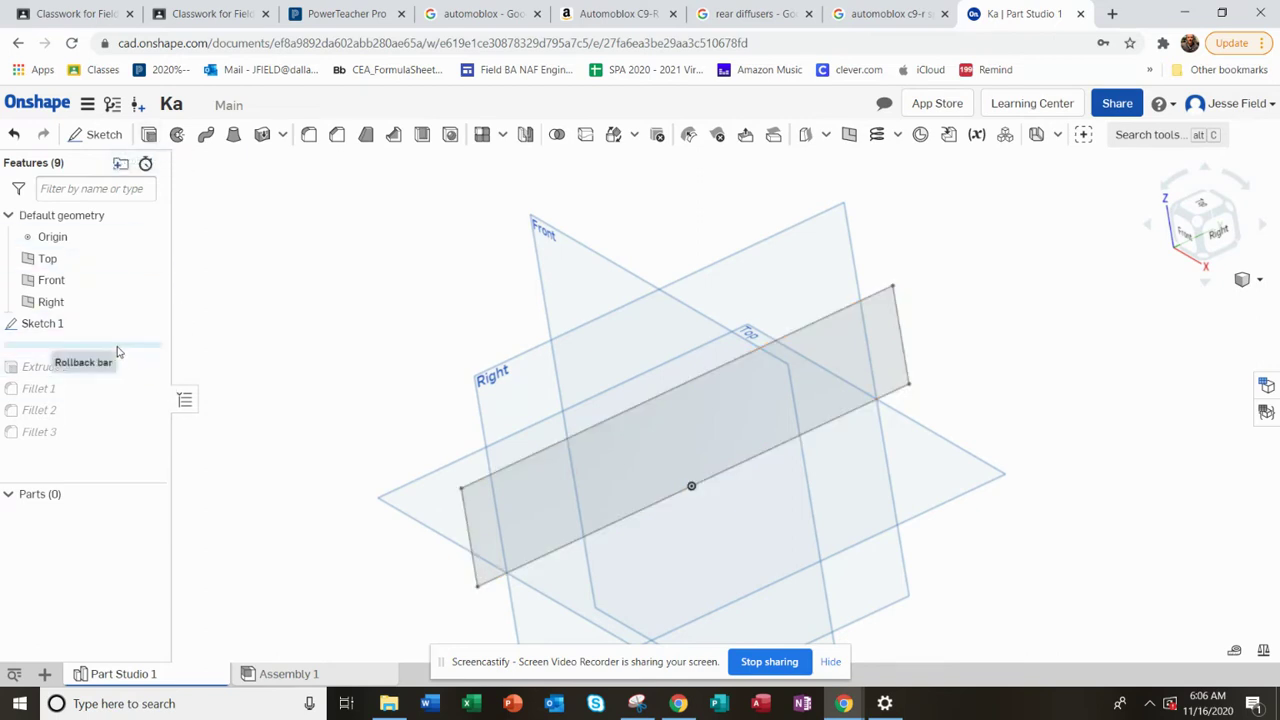
# Roll forward past Extrude 1 and confirm its 3.25 in extrusion depth.
pyautogui.moveTo(117, 346)
pyautogui.mouseDown()
pyautogui.moveTo(103, 362)
pyautogui.moveTo(100, 351)
pyautogui.moveTo(103, 368)
pyautogui.moveTo(73, 369)
pyautogui.mouseUp()
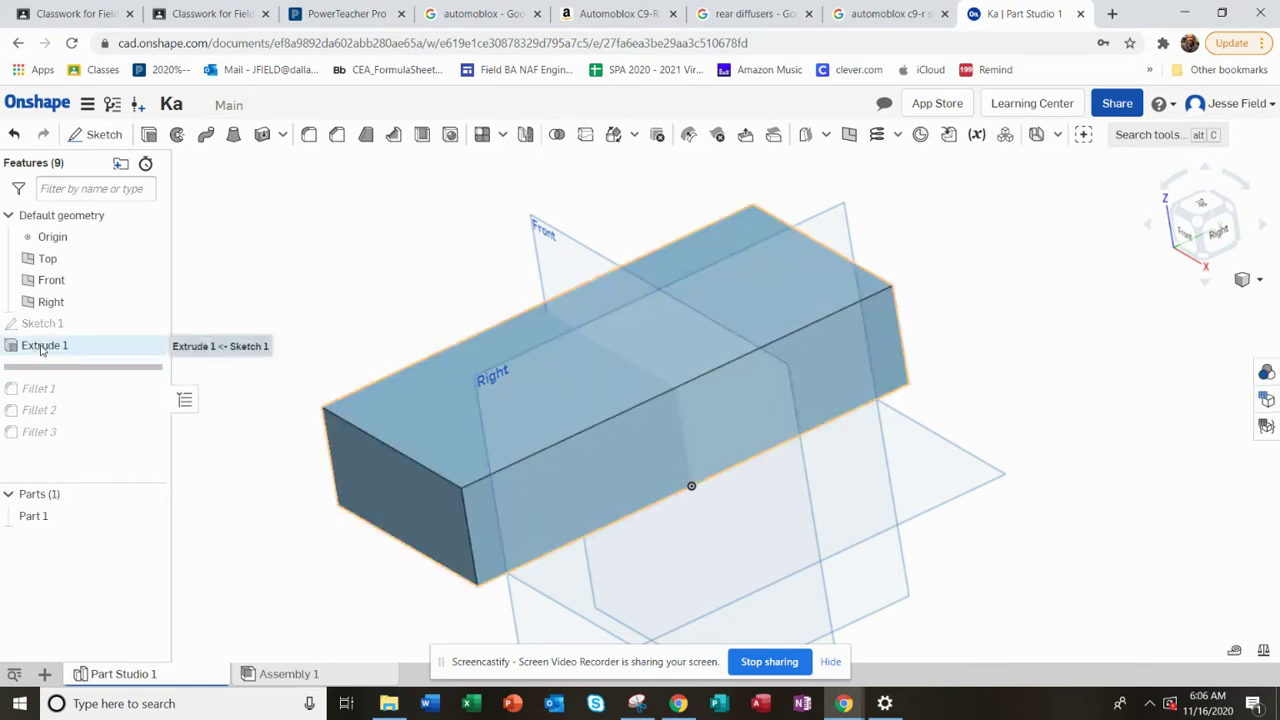
pyautogui.rightClick(40, 347)
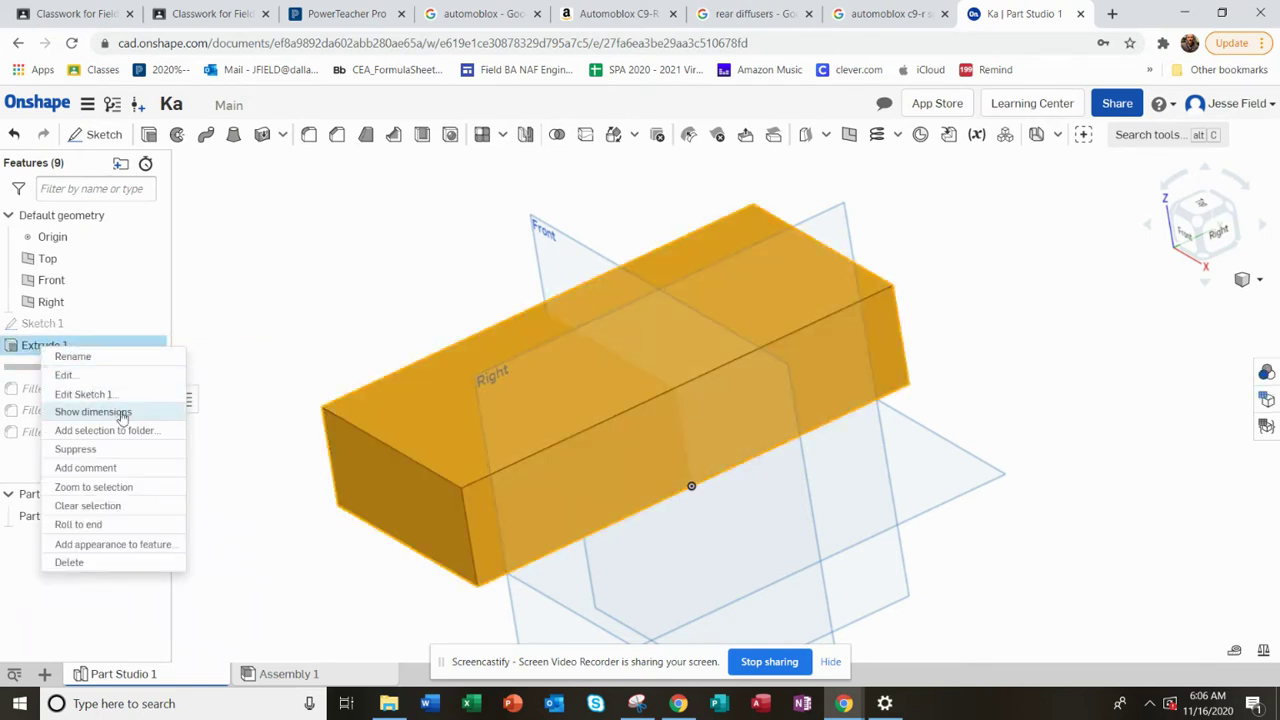
pyautogui.click(105, 375)
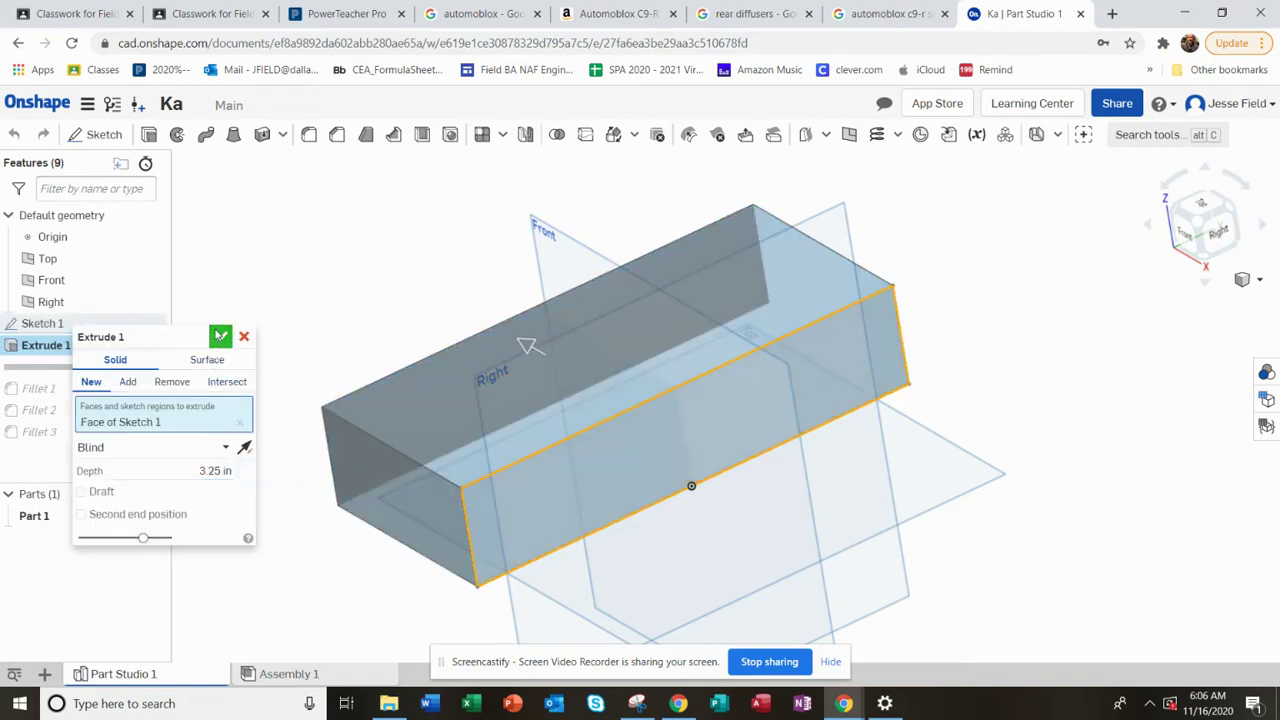
pyautogui.click(220, 336)
pyautogui.moveTo(665, 450); pyautogui.dragTo(510, 499, button='right')
pyautogui.scroll(2, 425, 509)
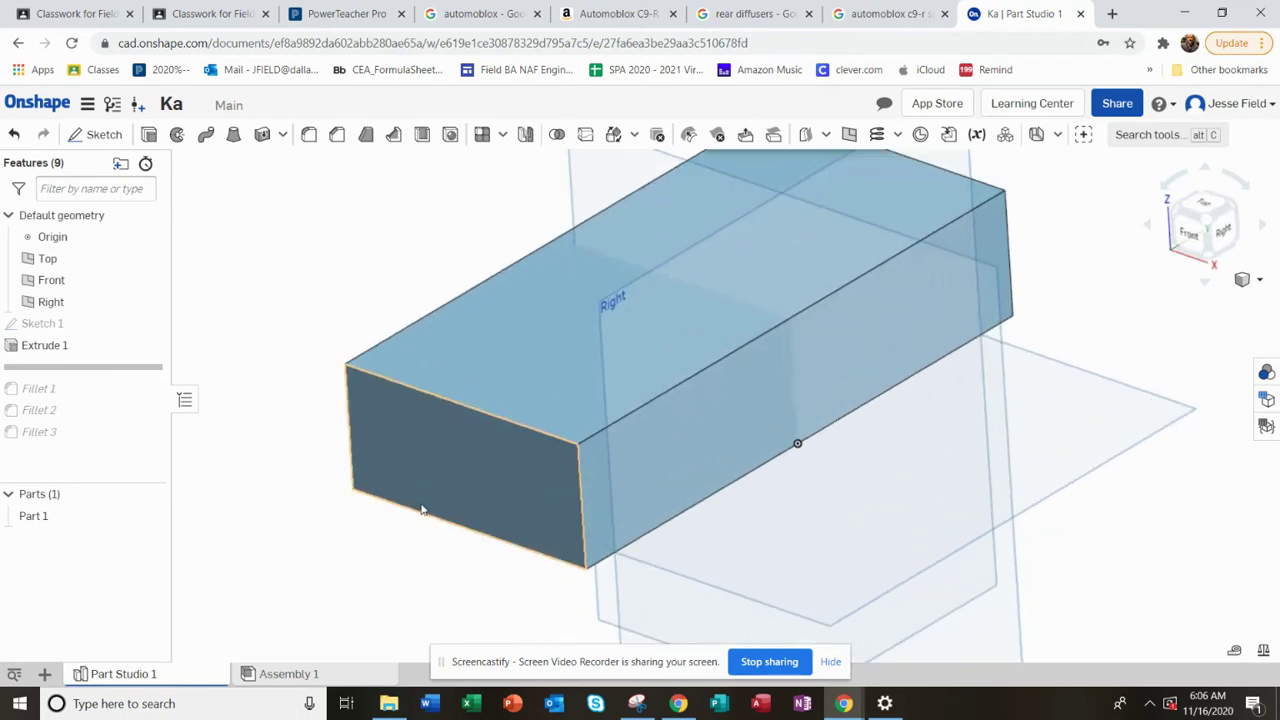
# Drag the Automoblox C9-R Amazon tab next to the Onshape tab, scroll the listing, then return to Onshape.
pyautogui.click(858, 13)
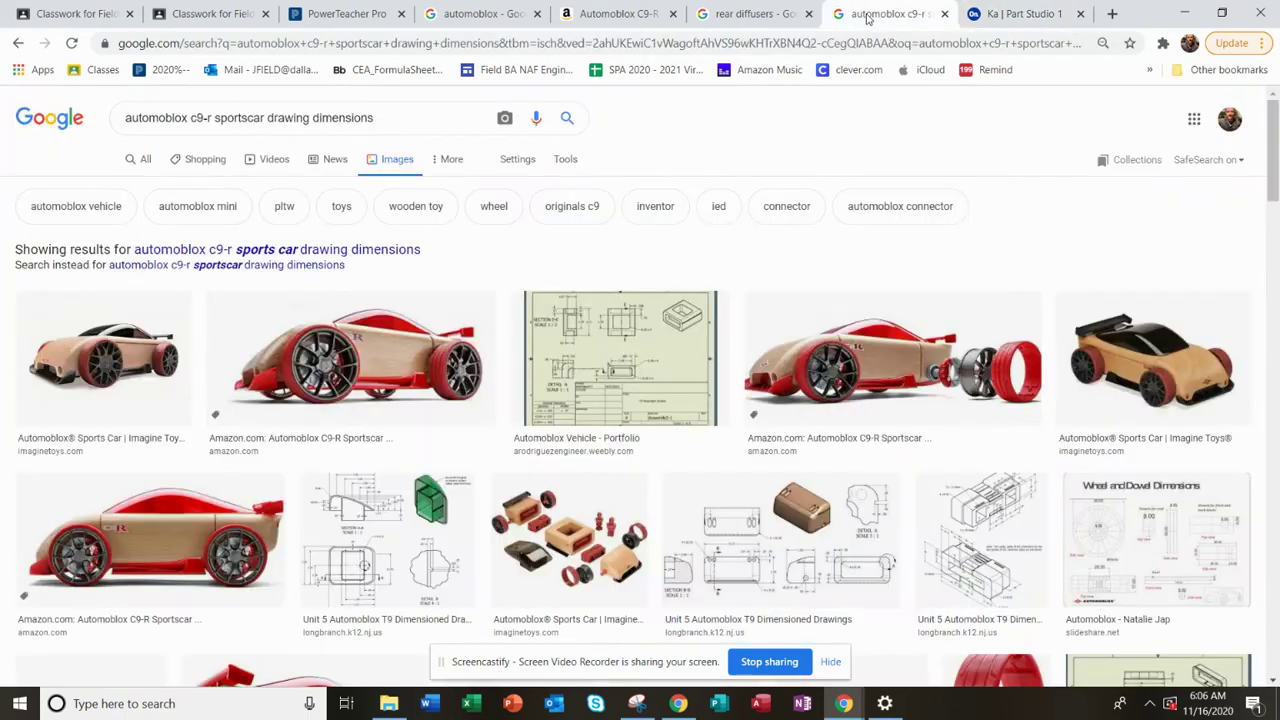
pyautogui.click(755, 13)
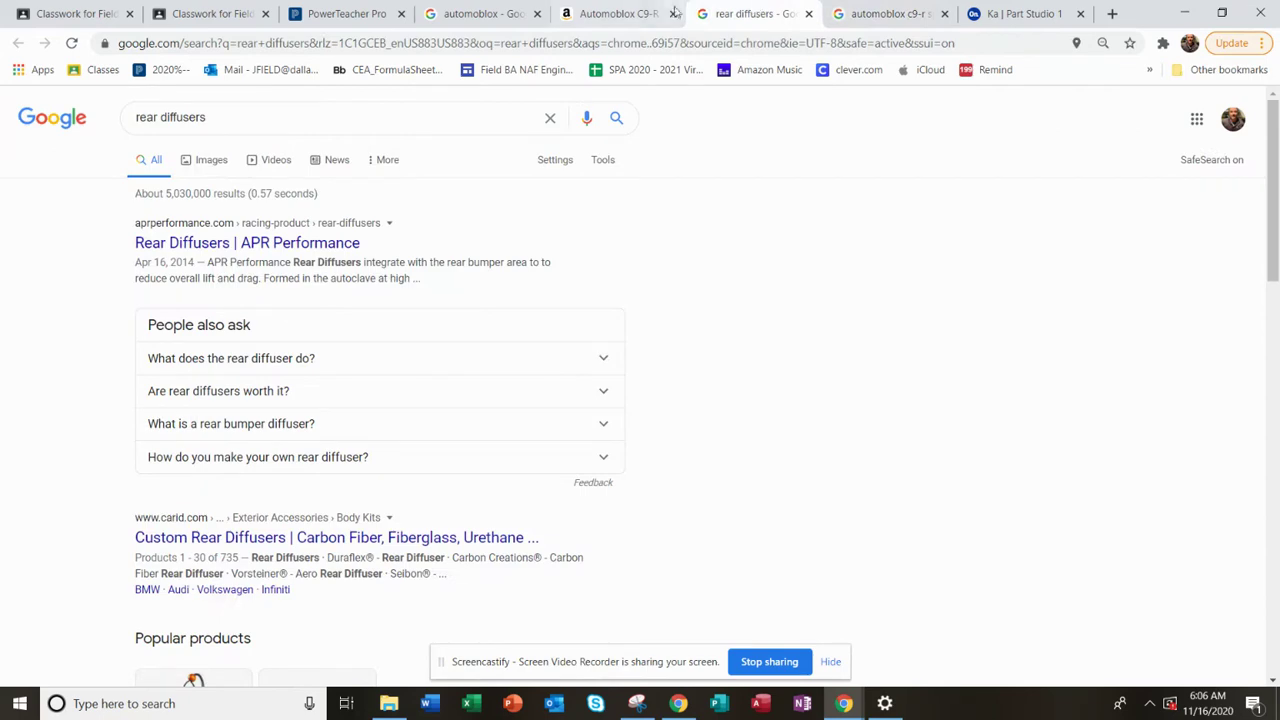
pyautogui.click(605, 15)
pyautogui.click(480, 13)
pyautogui.moveTo(610, 13); pyautogui.dragTo(896, 15)
pyautogui.scroll(-3, 557, 429)
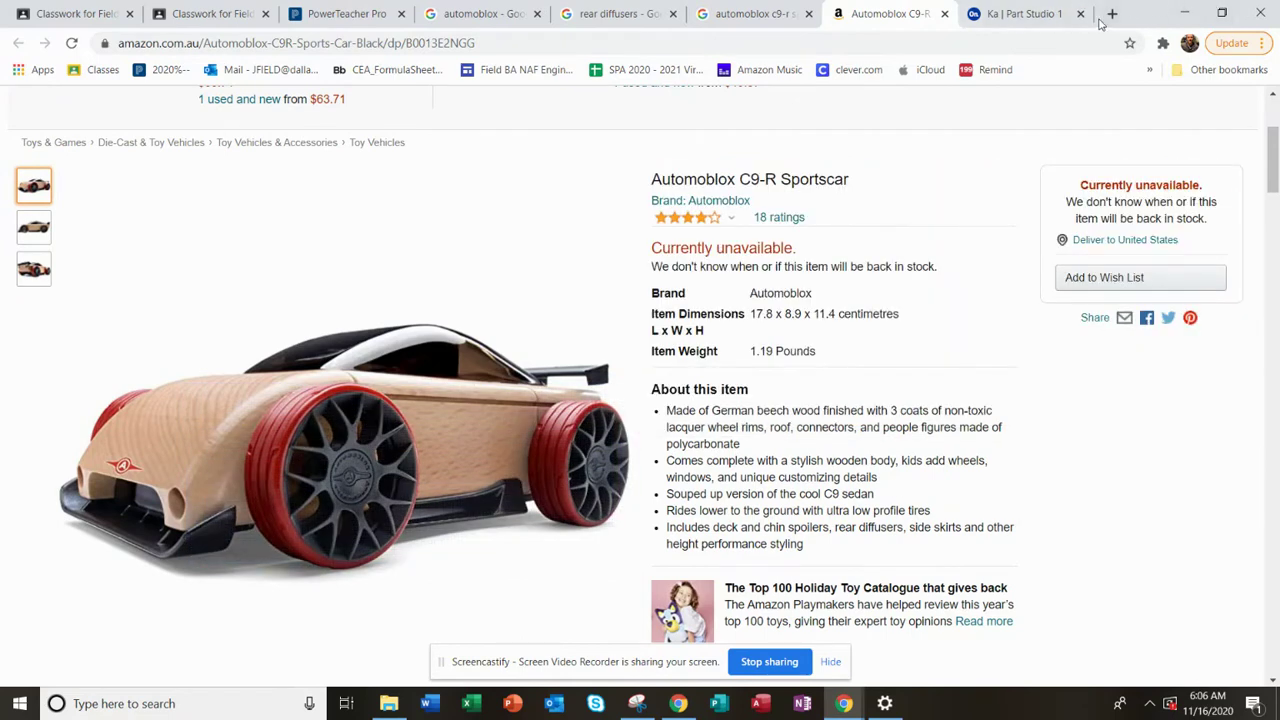
pyautogui.click(1012, 13)
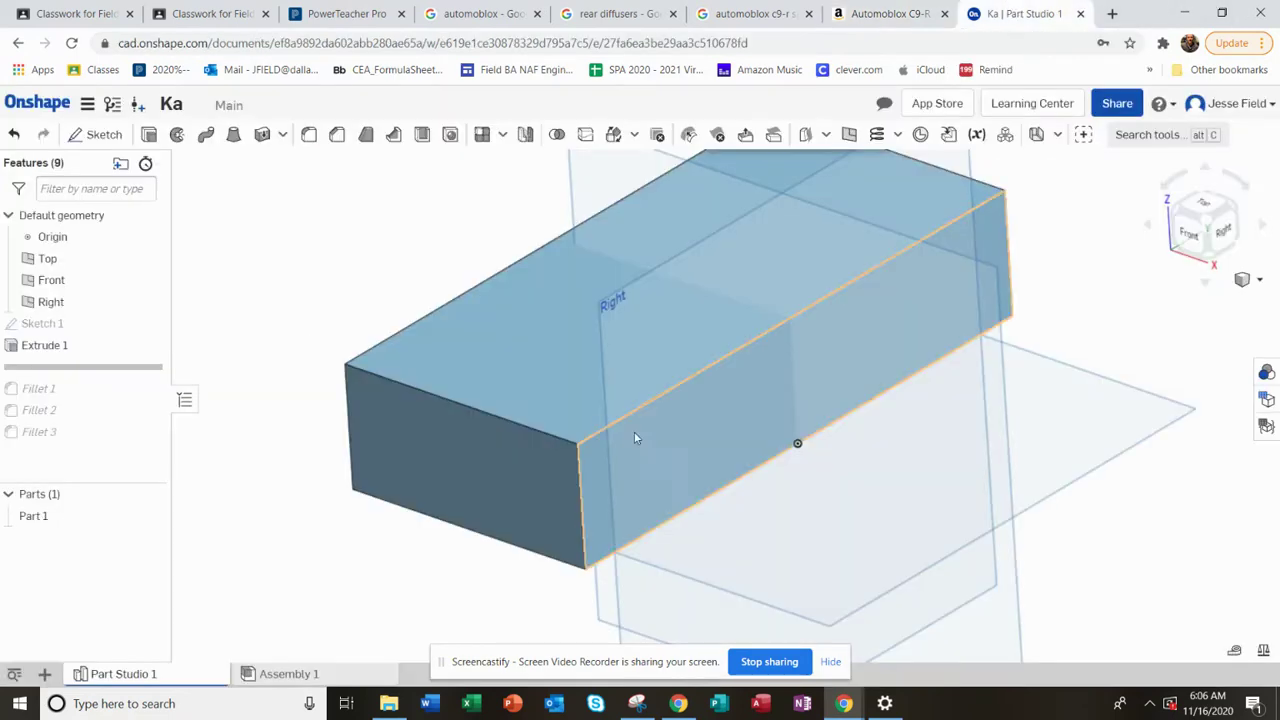
# Cancel a new fillet and roll the model forward to include all three fillets.
pyautogui.scroll(3, 612, 343)
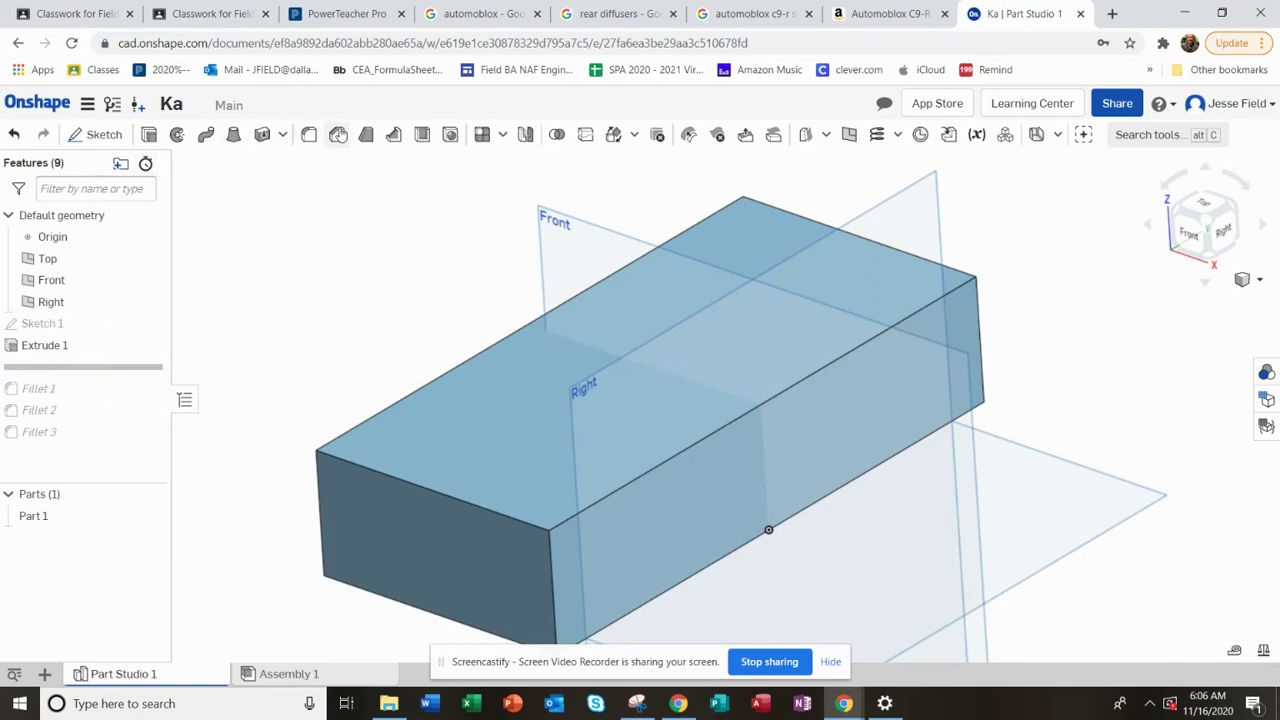
pyautogui.click(309, 134)
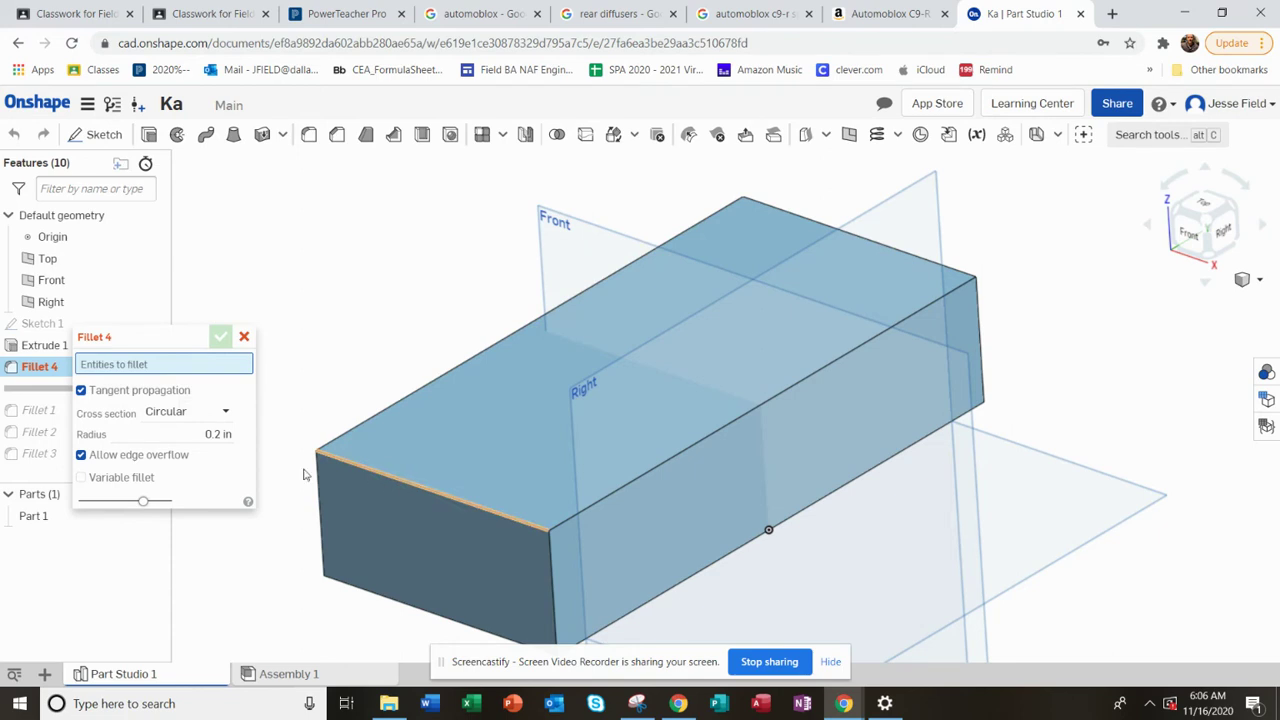
pyautogui.click(244, 336)
pyautogui.moveTo(50, 367); pyautogui.dragTo(74, 446)
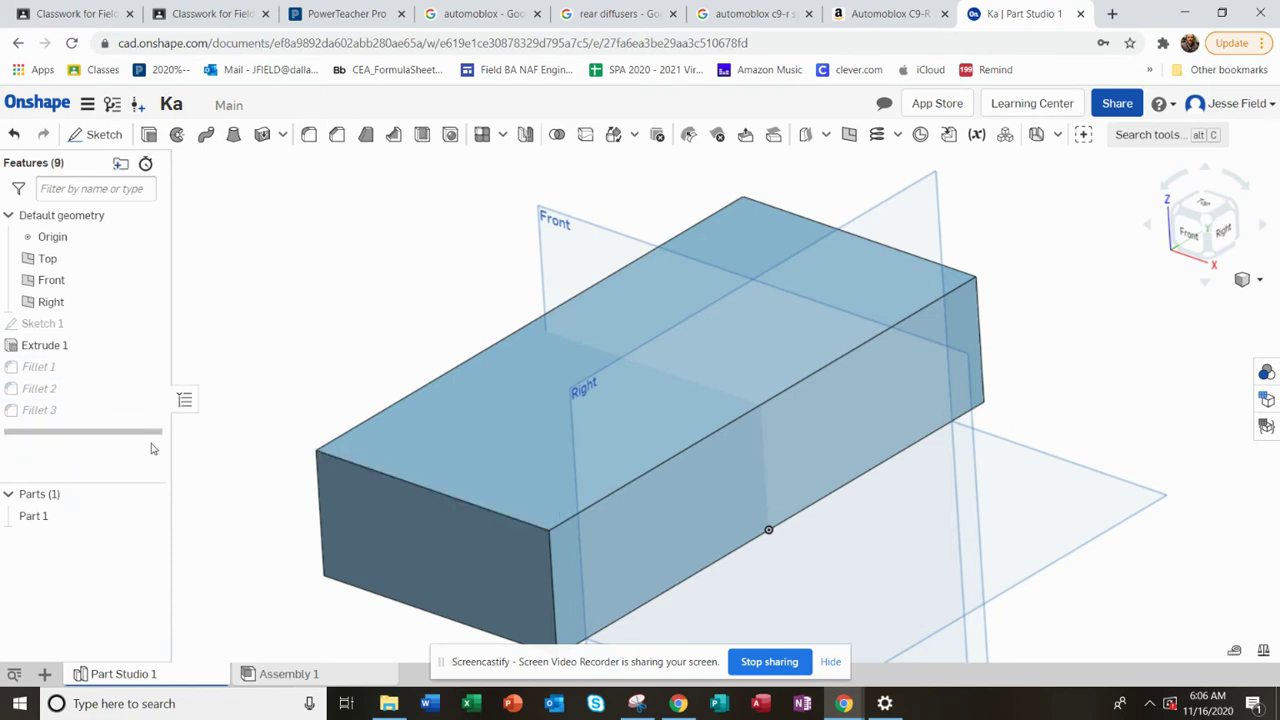
# Edit Fillet 1 so its radius is 1.2 in.
pyautogui.click(479, 510)
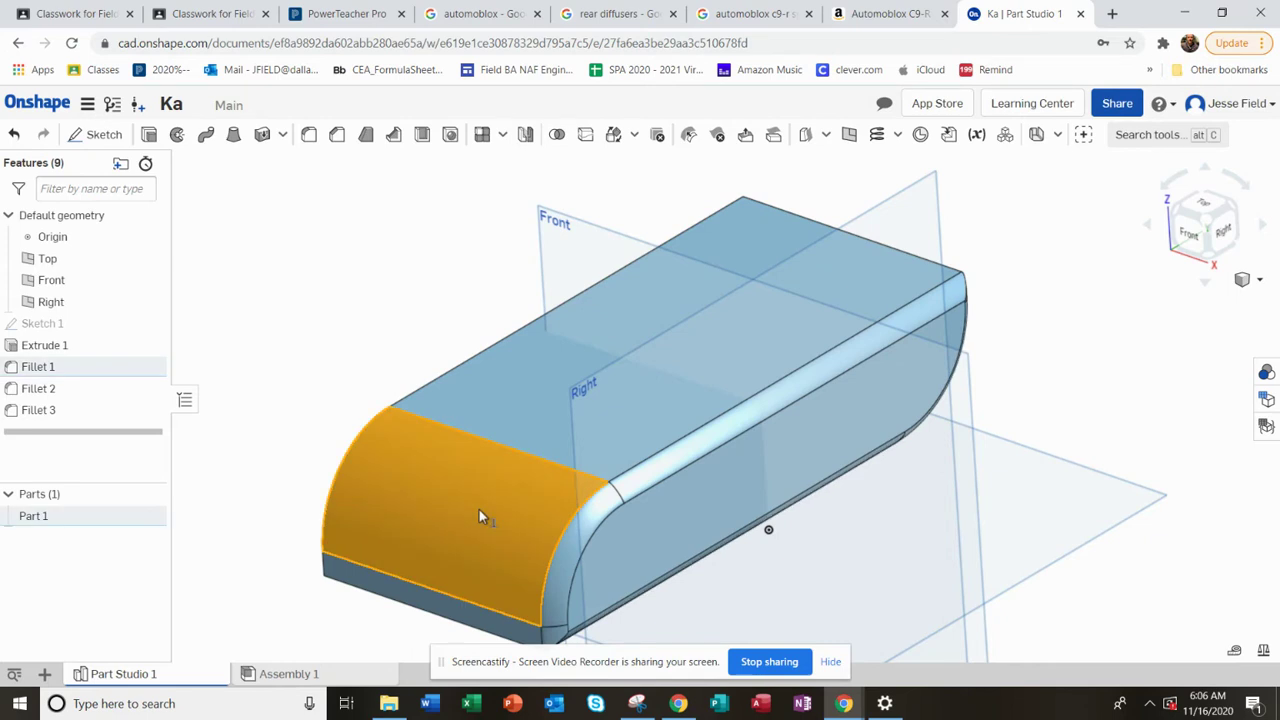
pyautogui.rightClick(71, 367)
pyautogui.click(92, 391)
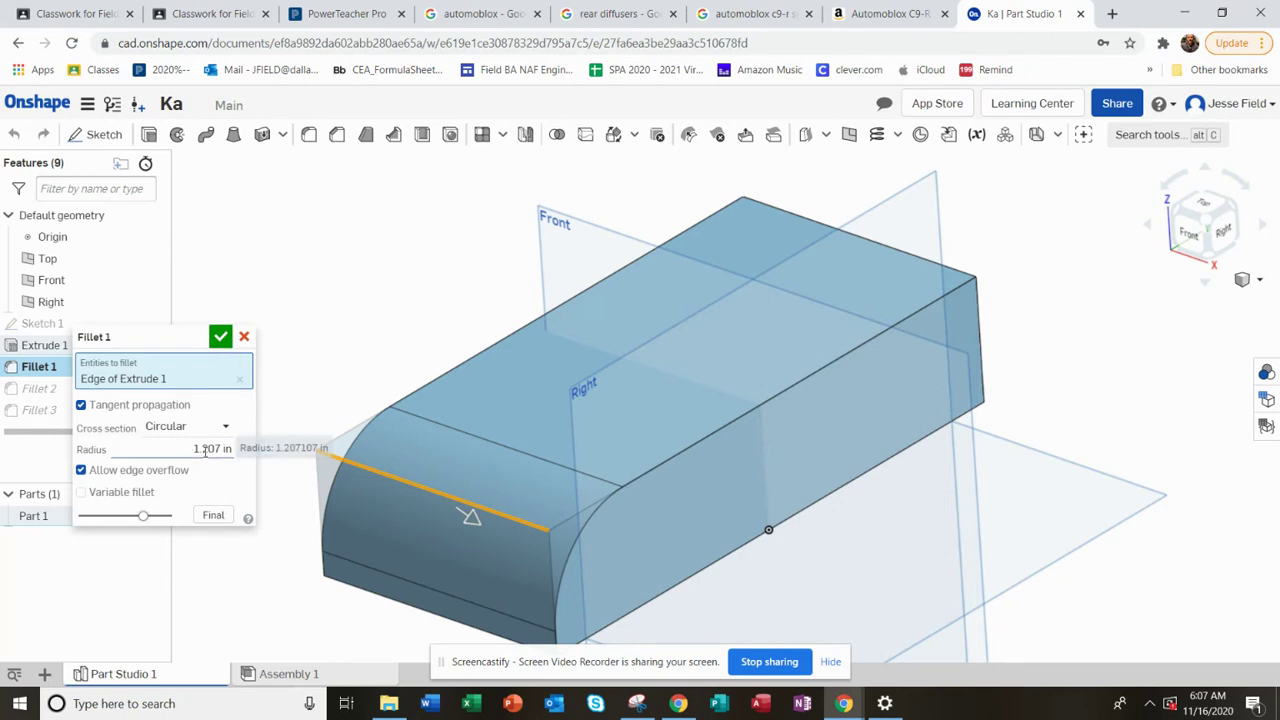
pyautogui.click(252, 449)
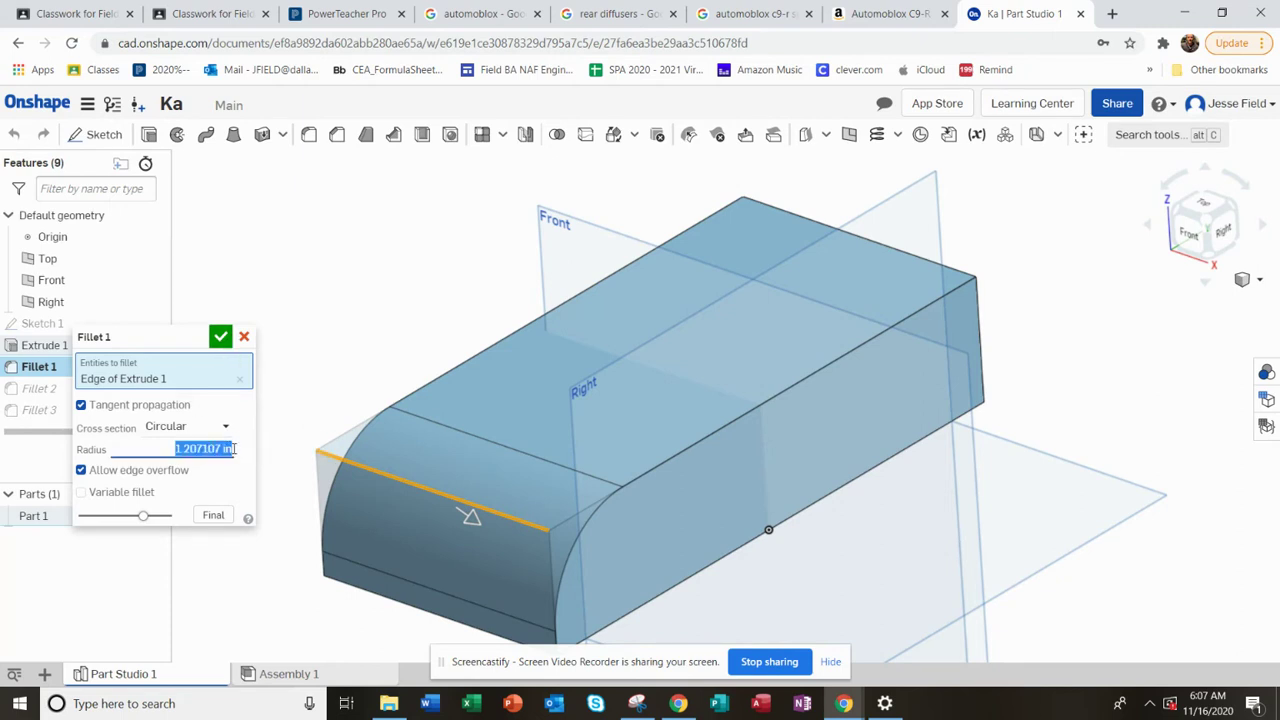
pyautogui.write('1.2')
pyautogui.press('Return')
pyautogui.click(220, 337)
# Inspect the block's far-end rounding and the edges Fillet 3 covers.
pyautogui.moveTo(380, 400); pyautogui.dragTo(1088, 367, button='right')
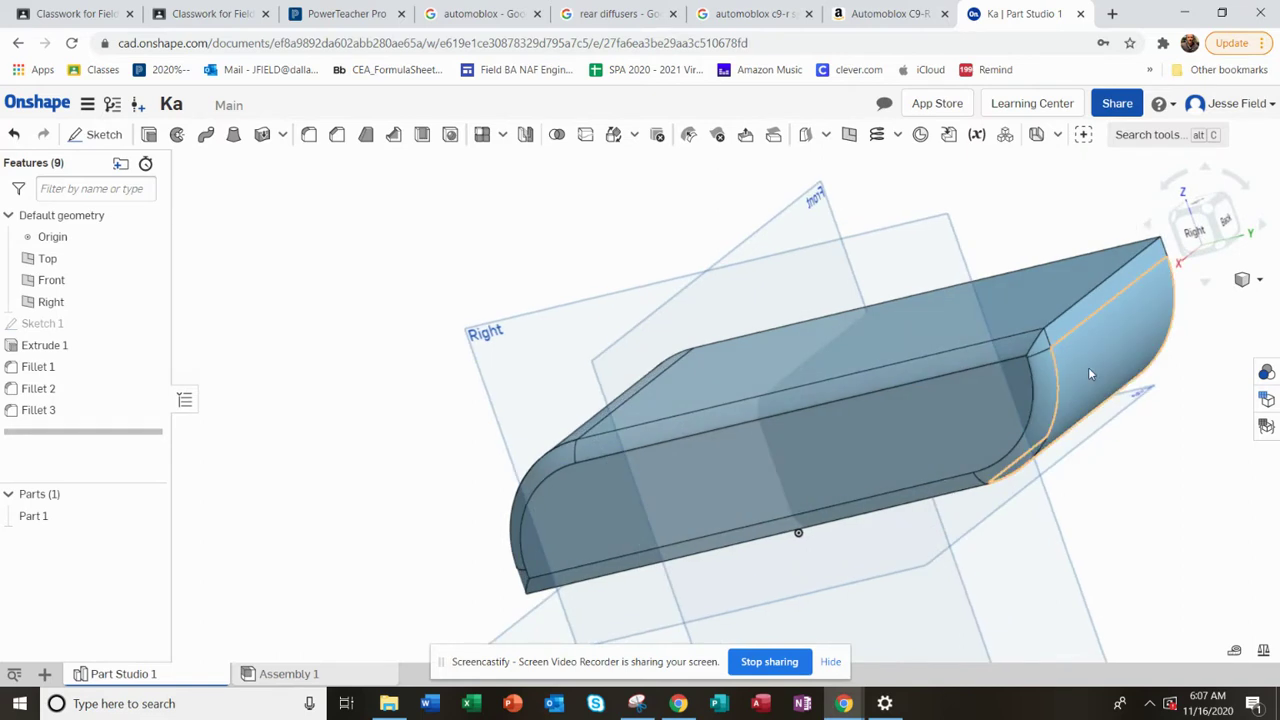
pyautogui.click(1091, 366)
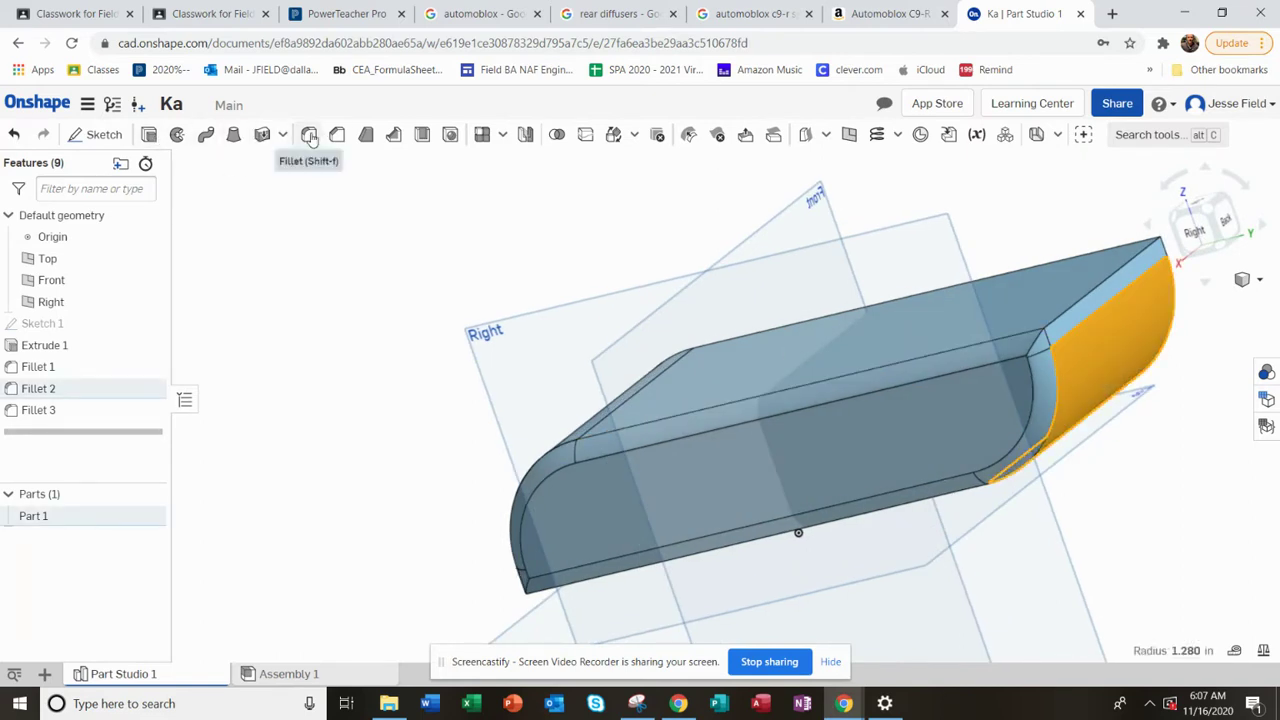
pyautogui.click(45, 410)
pyautogui.moveTo(558, 399); pyautogui.dragTo(163, 409, button='right')
# Add the opposite side face to the 0.2 in Fillet 3 and fit the block in view.
pyautogui.rightClick(62, 414)
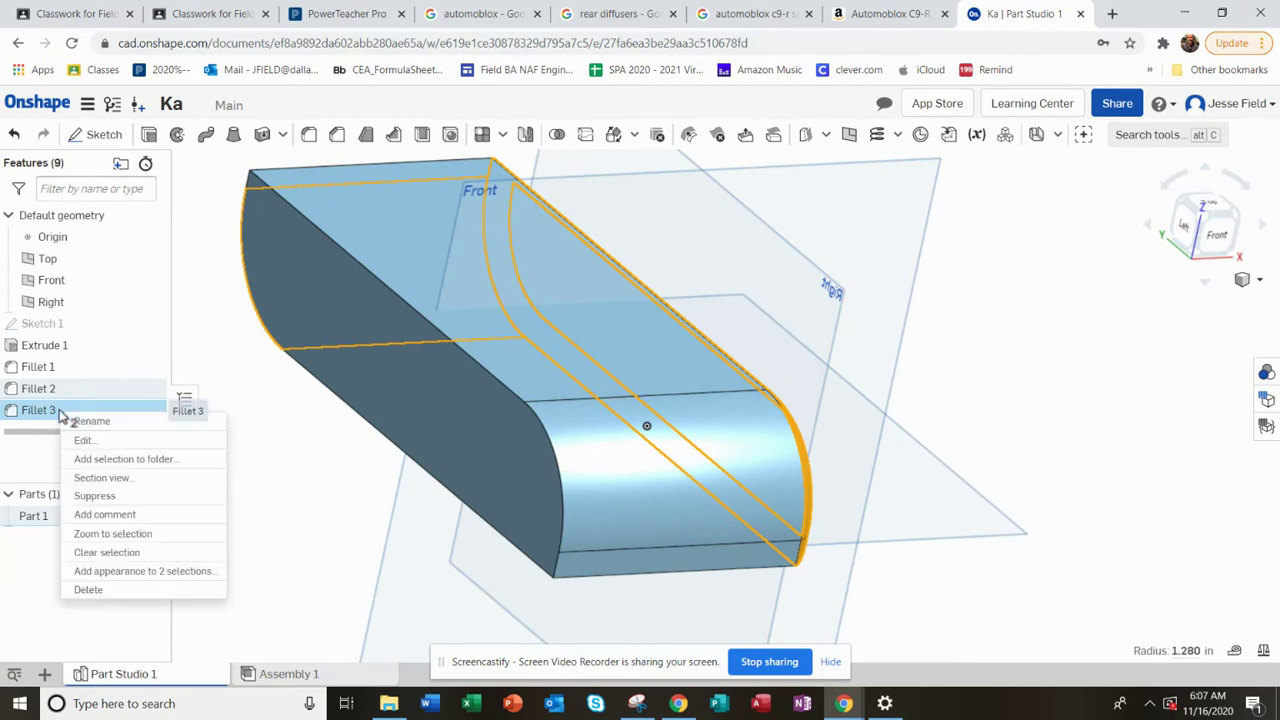
pyautogui.click(101, 444)
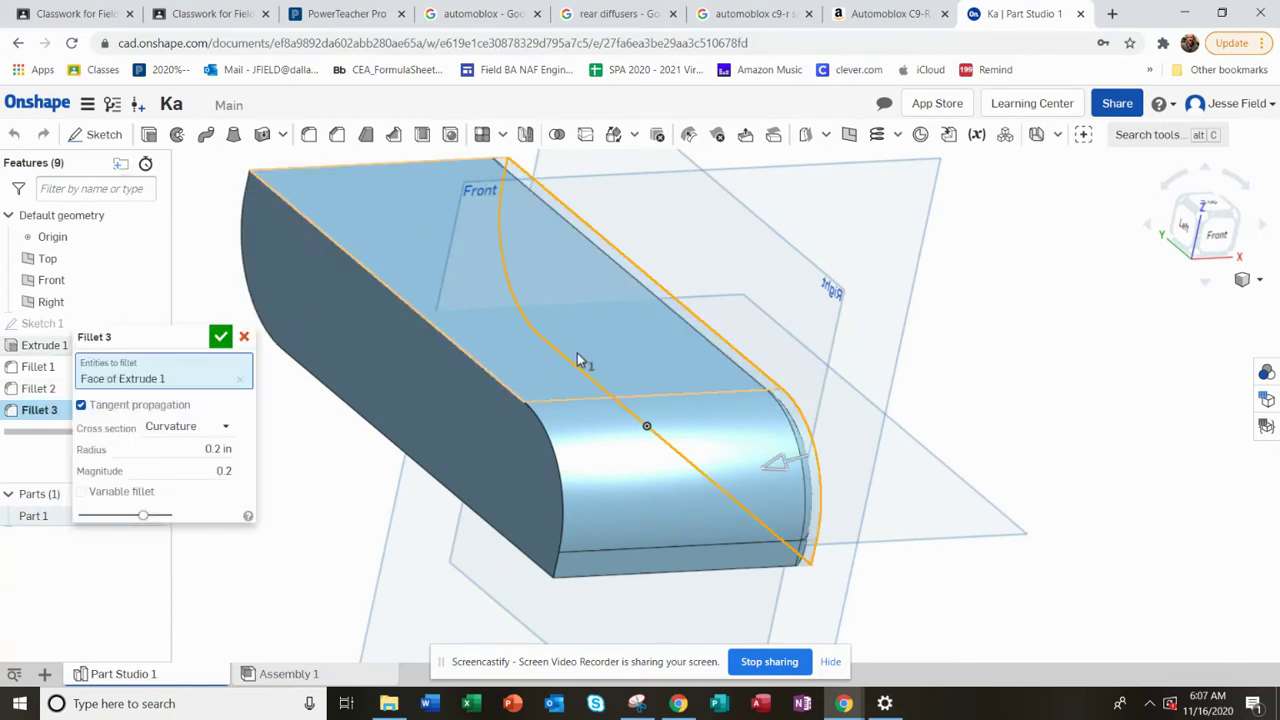
pyautogui.click(458, 395)
pyautogui.moveTo(463, 395)
pyautogui.mouseDown(button='right')
pyautogui.moveTo(526, 356)
pyautogui.moveTo(488, 352)
pyautogui.moveTo(560, 358)
pyautogui.moveTo(476, 405)
pyautogui.moveTo(443, 403)
pyautogui.mouseUp(button='right')
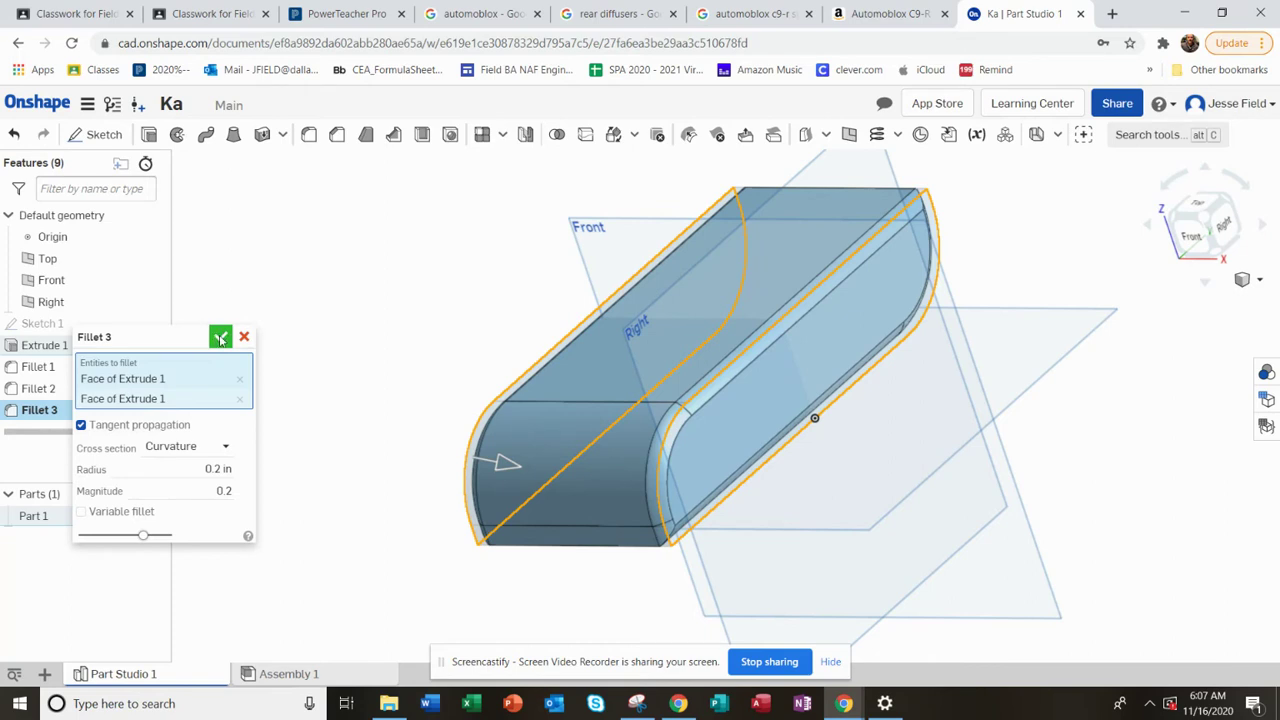
pyautogui.click(220, 338)
pyautogui.press('f')
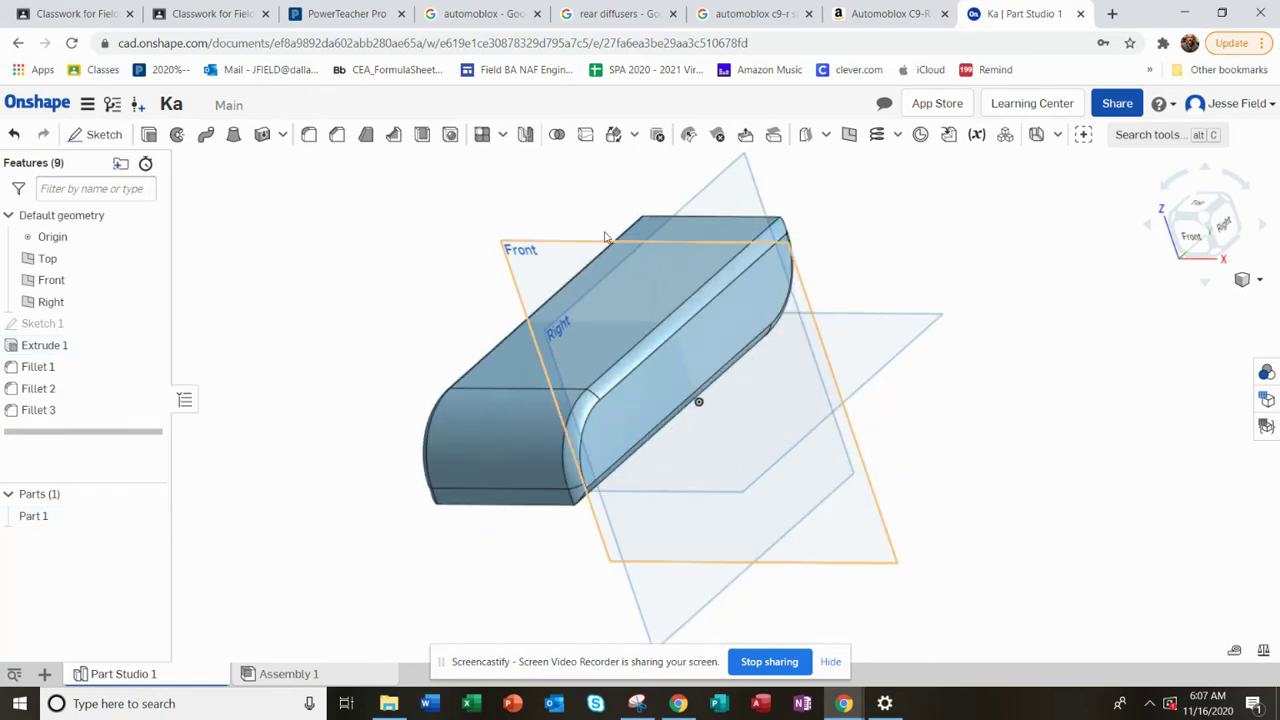
pyautogui.click(887, 14)
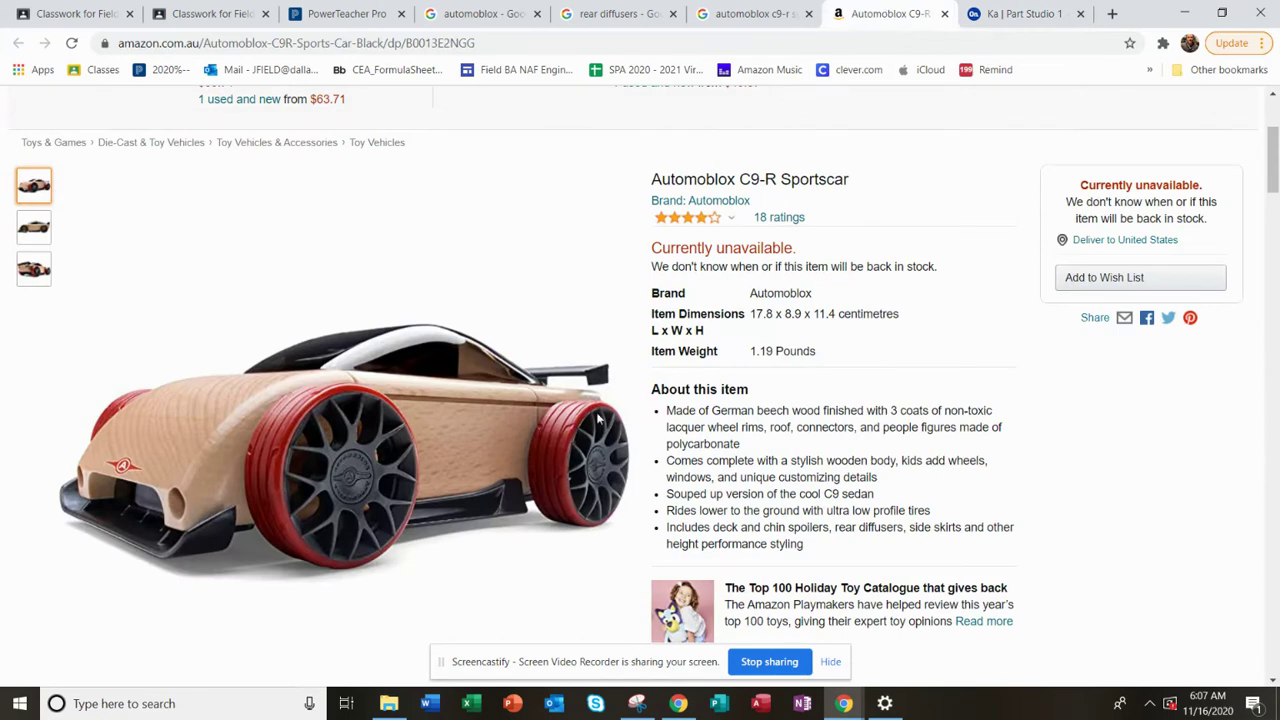
# View the enlarged Amazon C9-R car photo, close it, and go back to Onshape.
pyautogui.moveTo(380, 486)
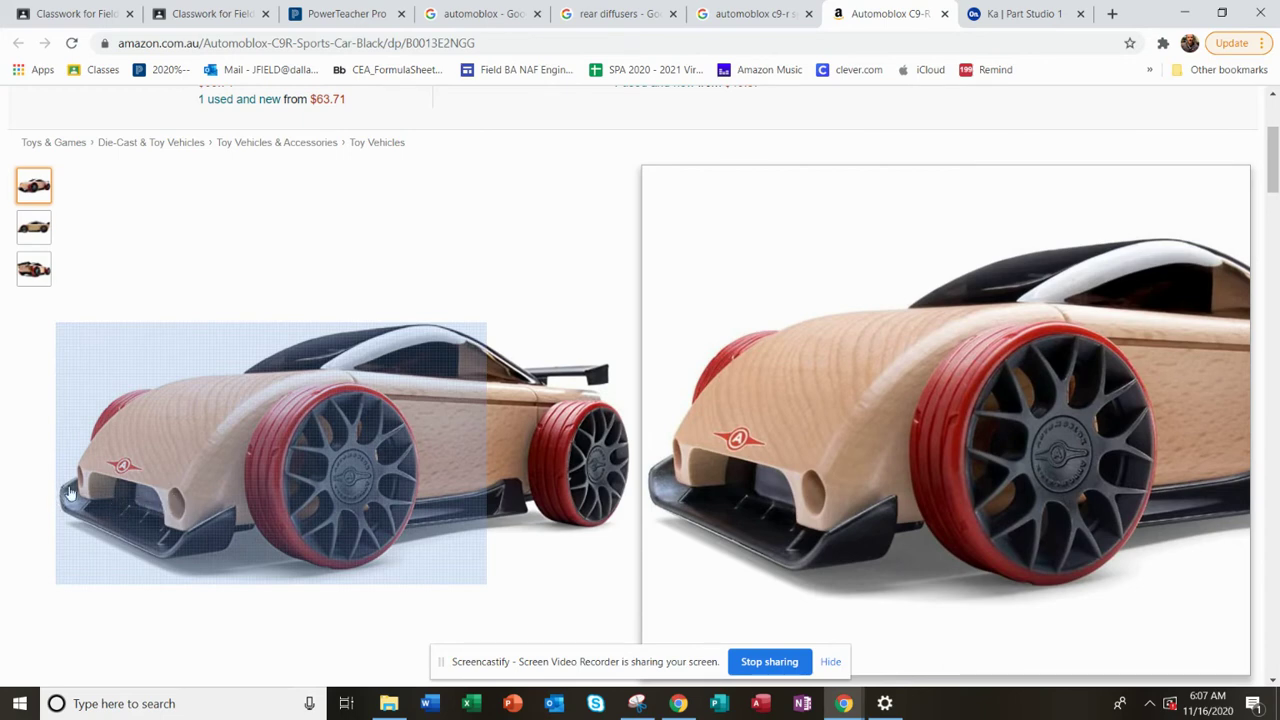
pyautogui.rightClick(314, 488)
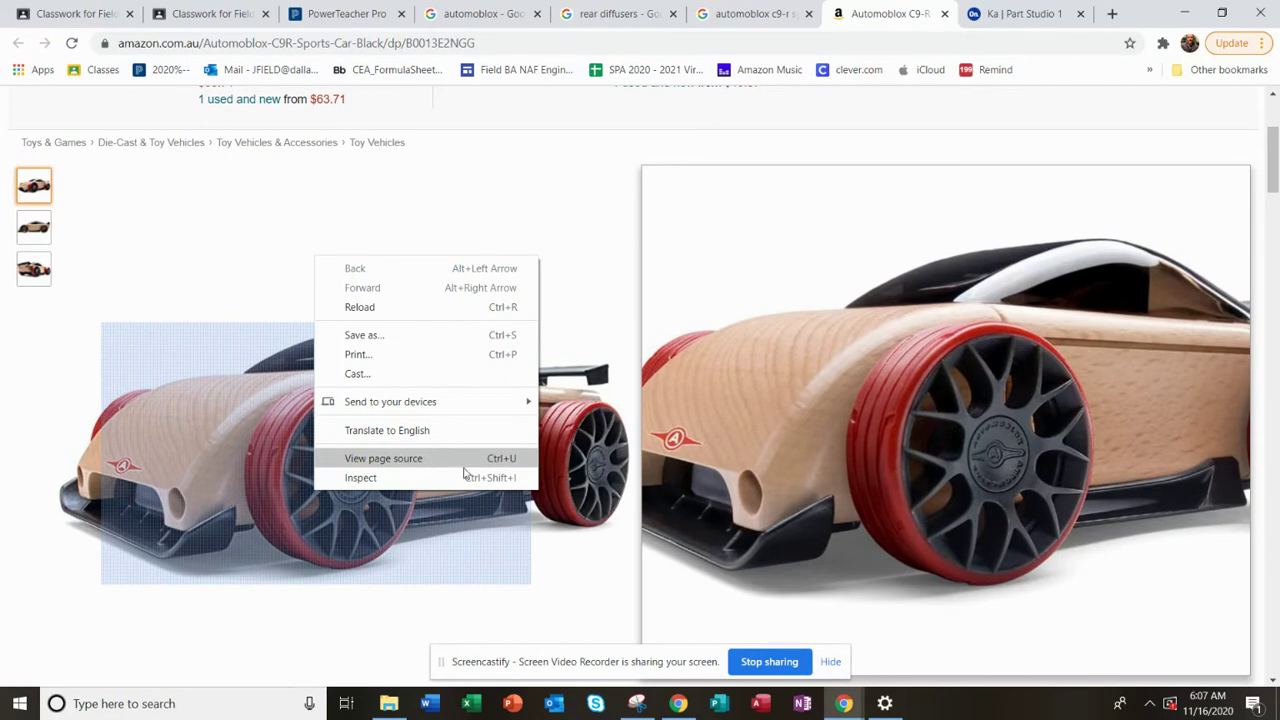
pyautogui.click(560, 570)
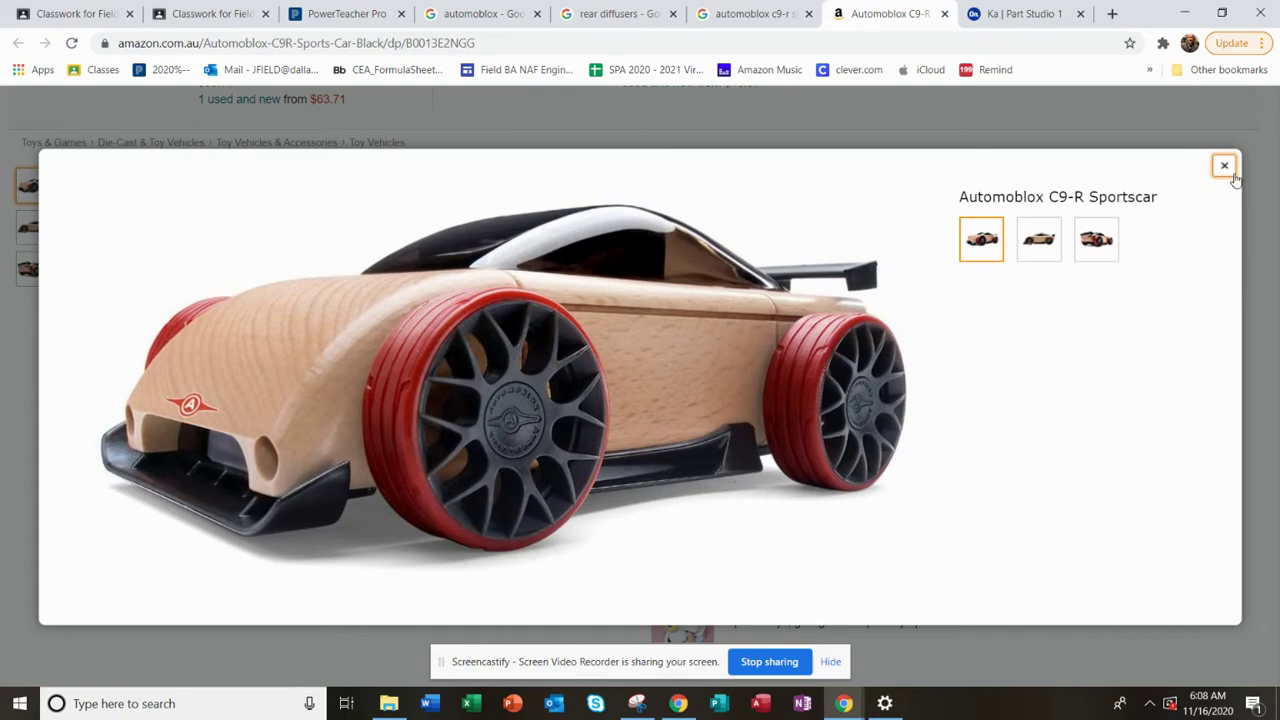
pyautogui.click(1224, 168)
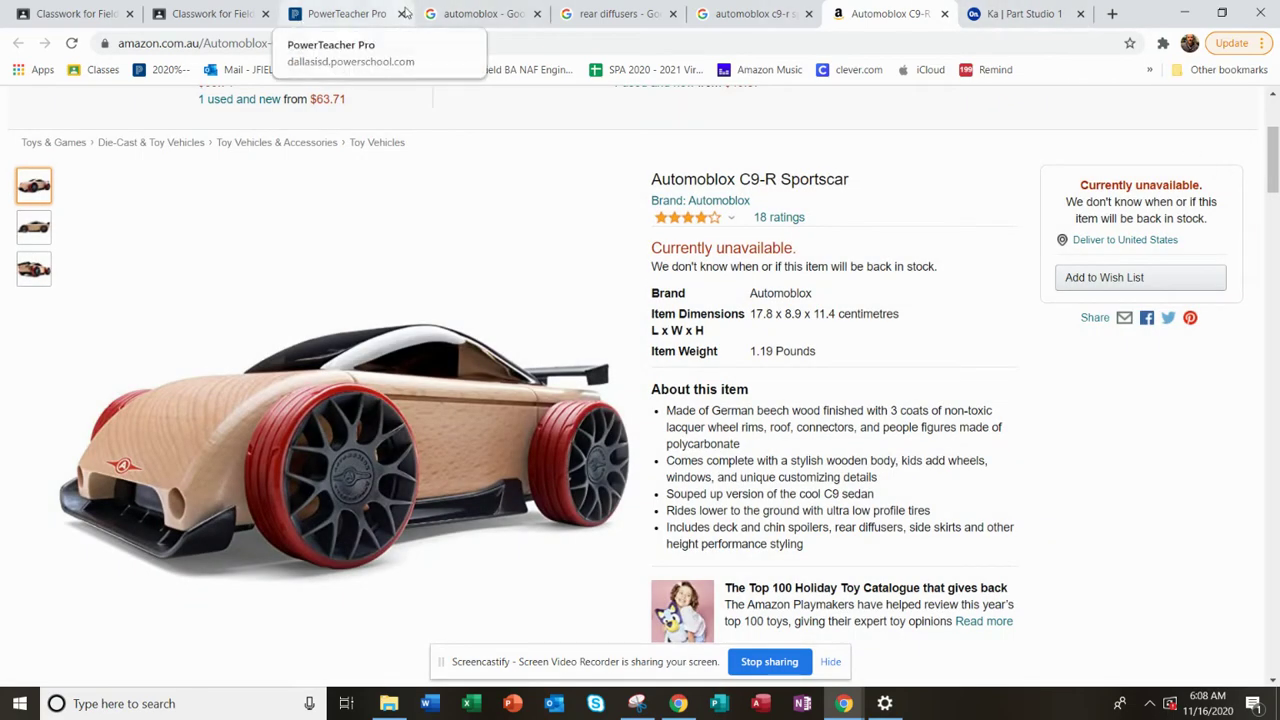
pyautogui.click(1028, 10)
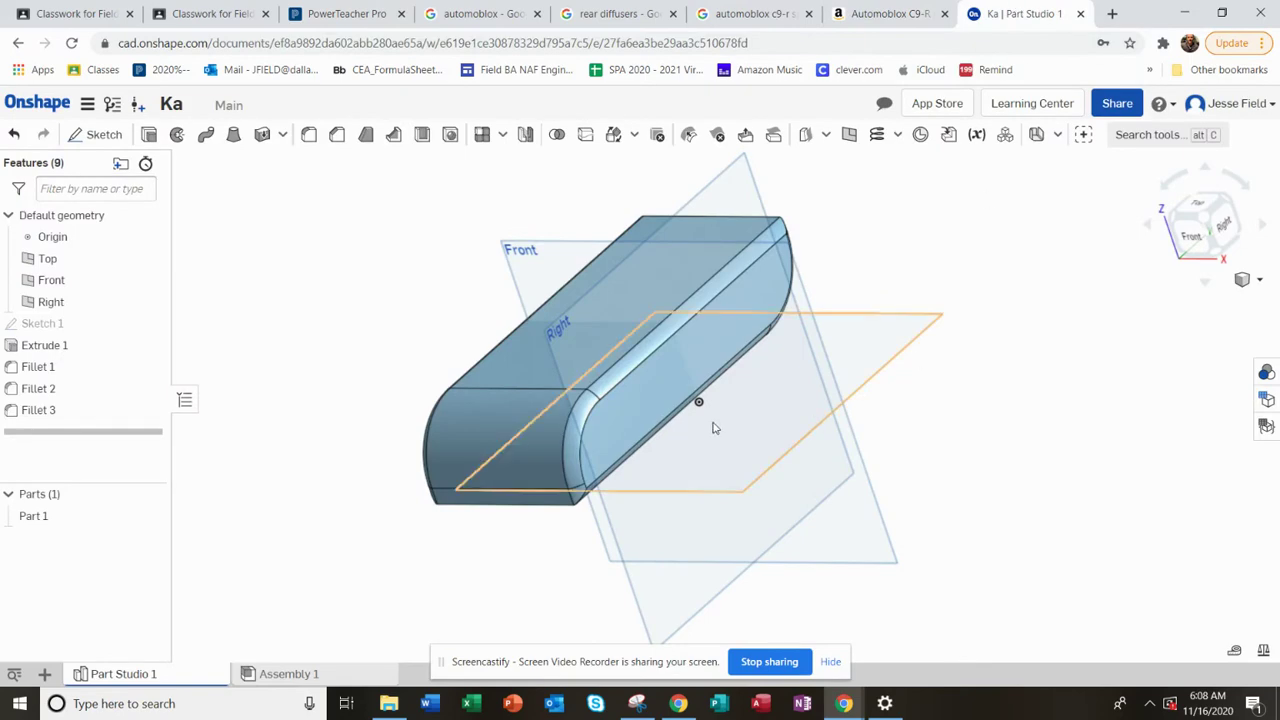
# Insert one instance of Part 1 from Part Studio 1 into Assembly 1, then return to the Part Studio.
pyautogui.moveTo(632, 362); pyautogui.dragTo(715, 343, button='right')
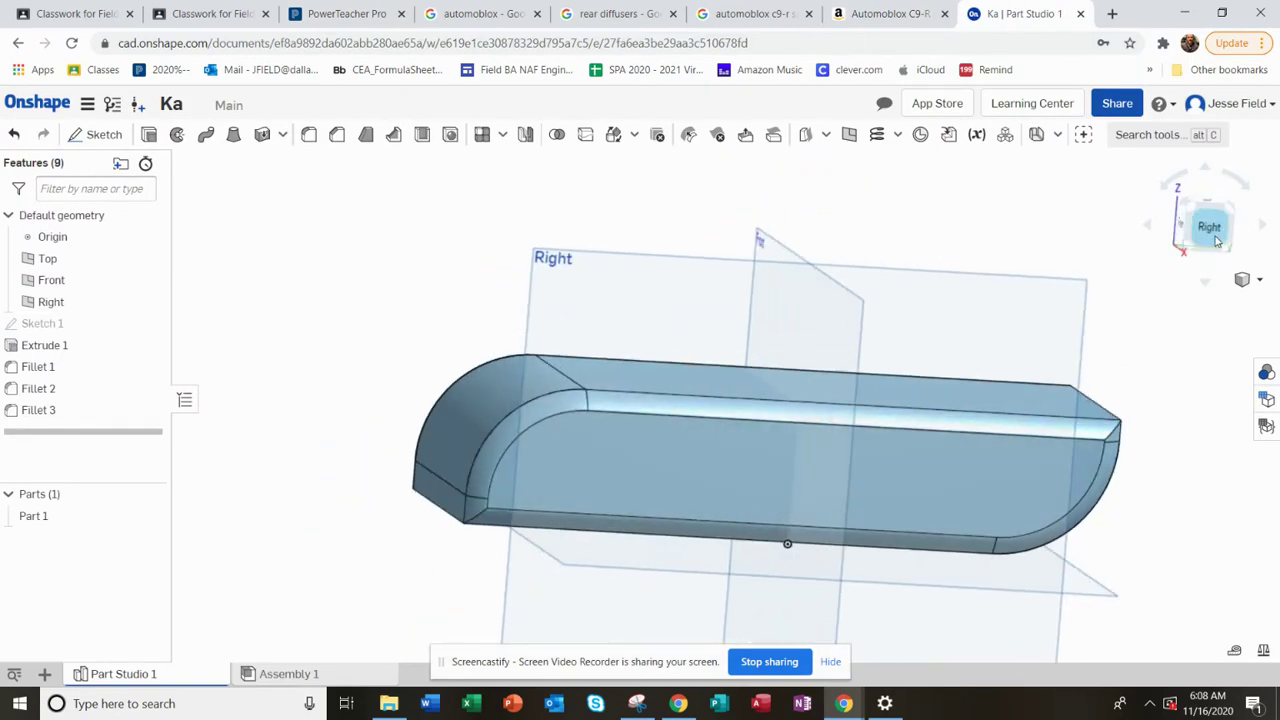
pyautogui.click(1214, 238)
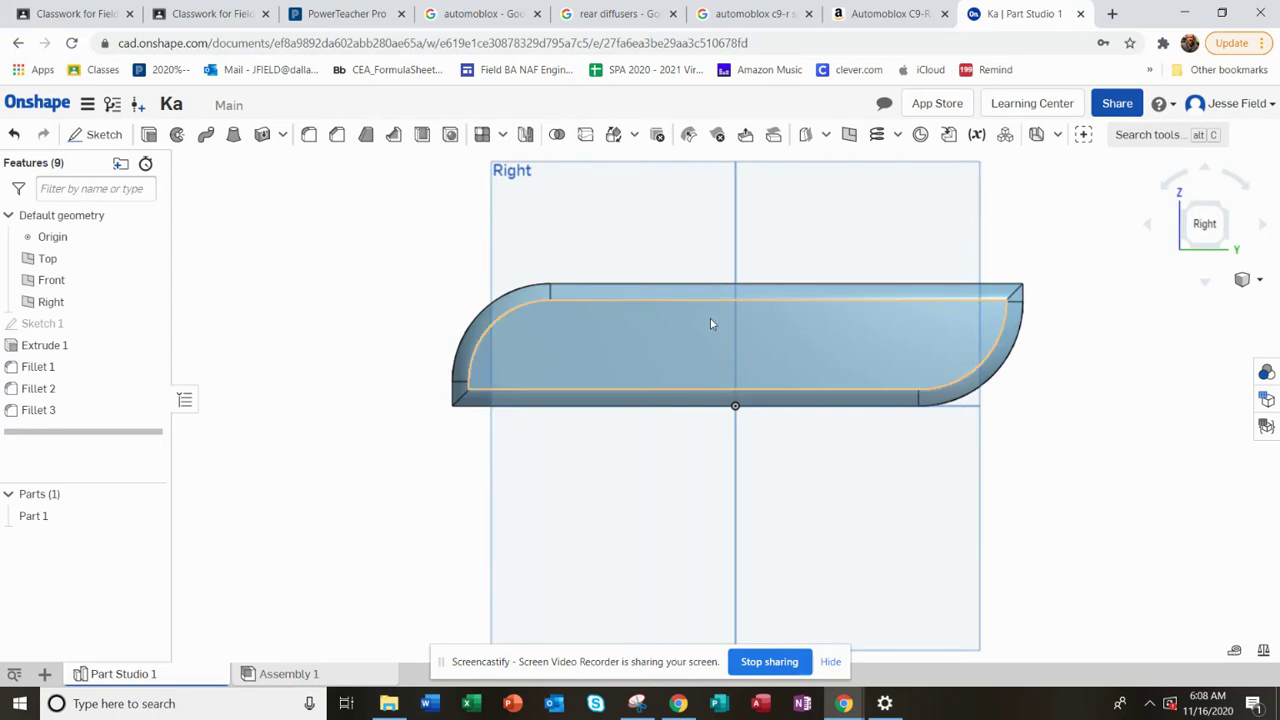
pyautogui.hotkey('shift', '7')
pyautogui.scroll(3, 700, 277)
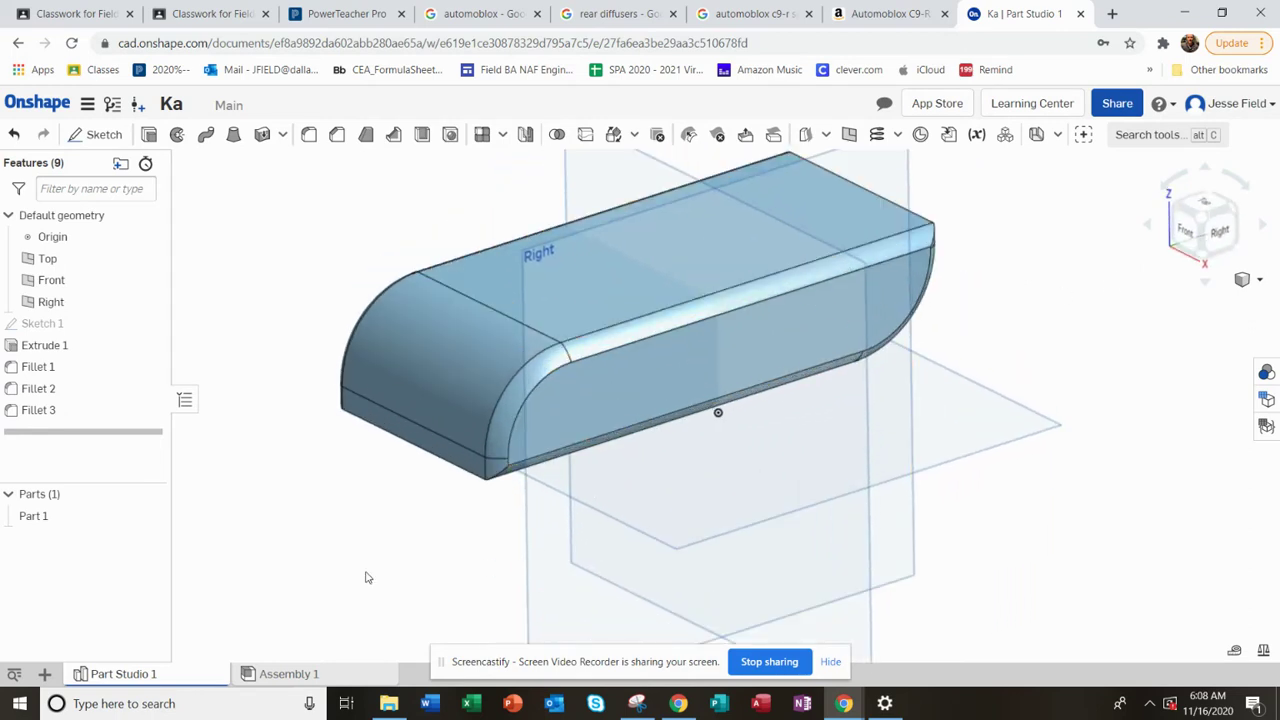
pyautogui.click(316, 676)
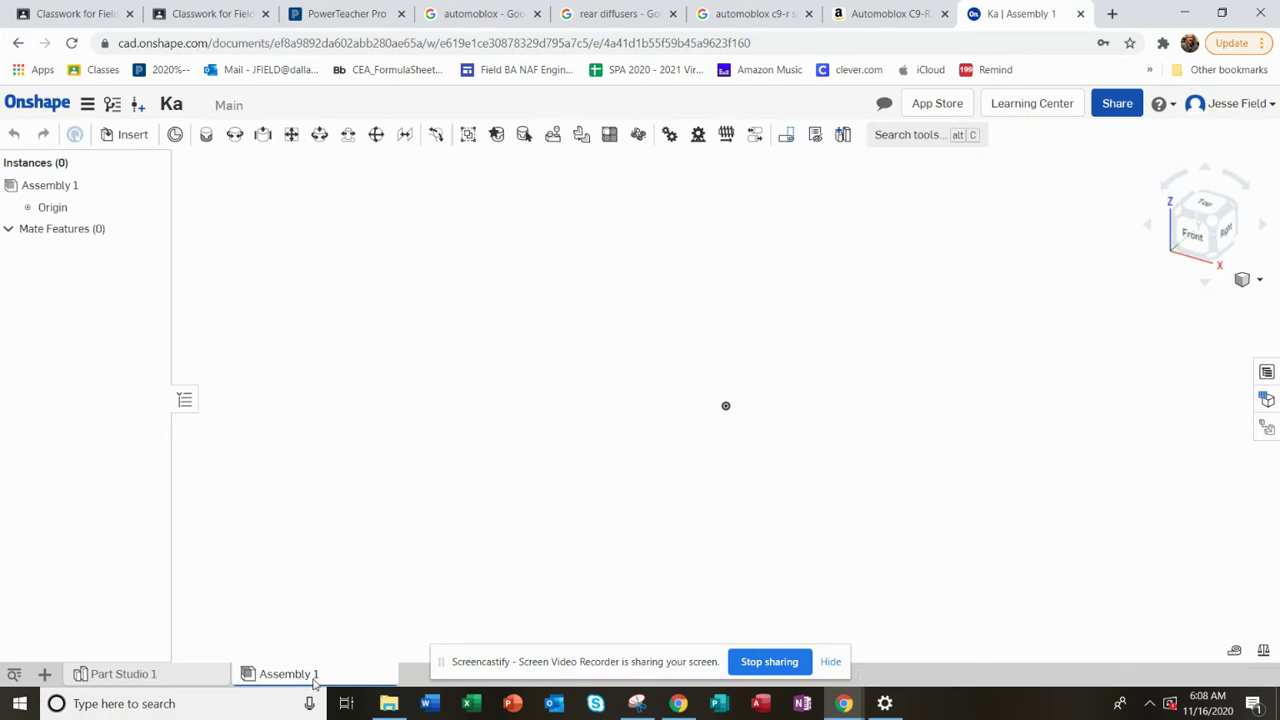
pyautogui.click(126, 135)
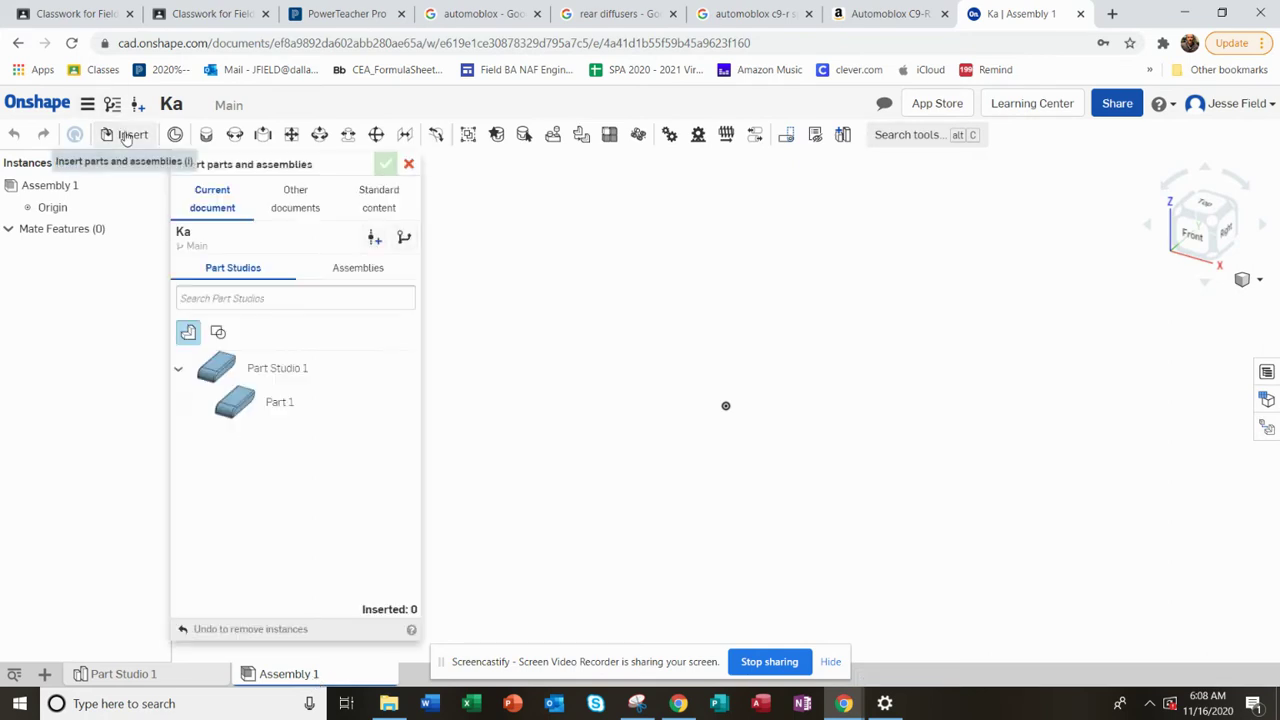
pyautogui.click(287, 400)
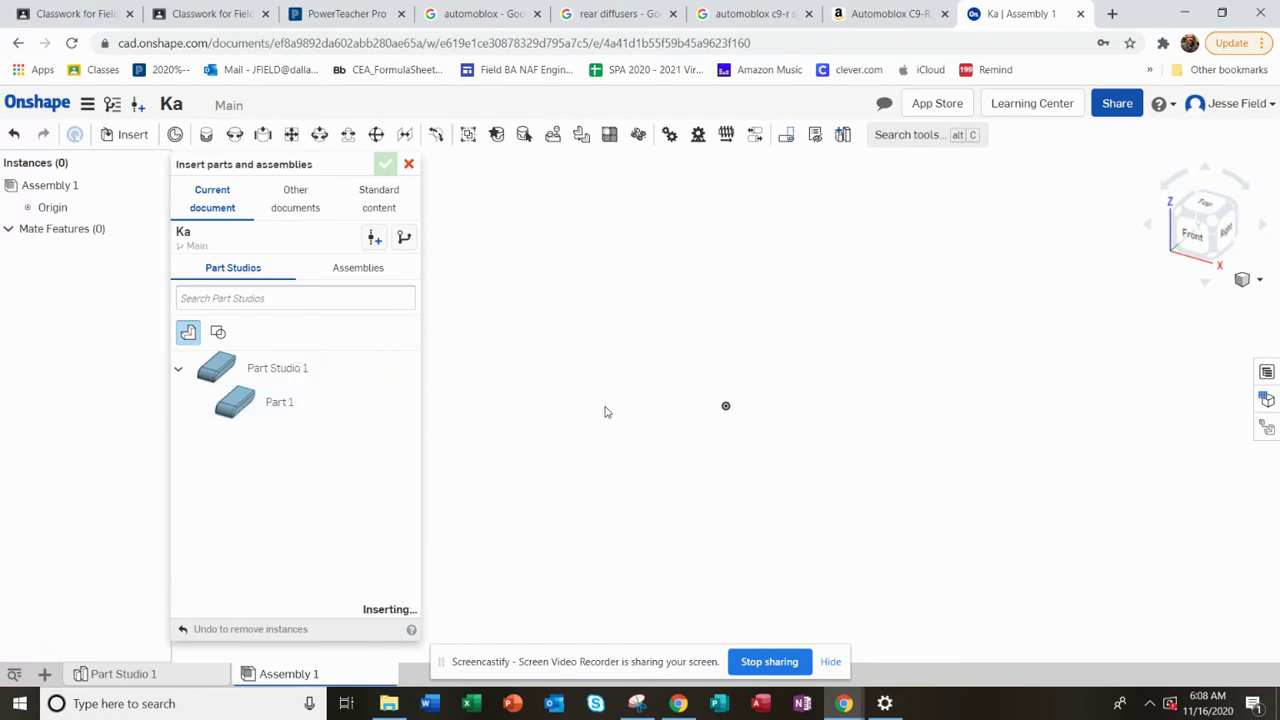
pyautogui.click(700, 413)
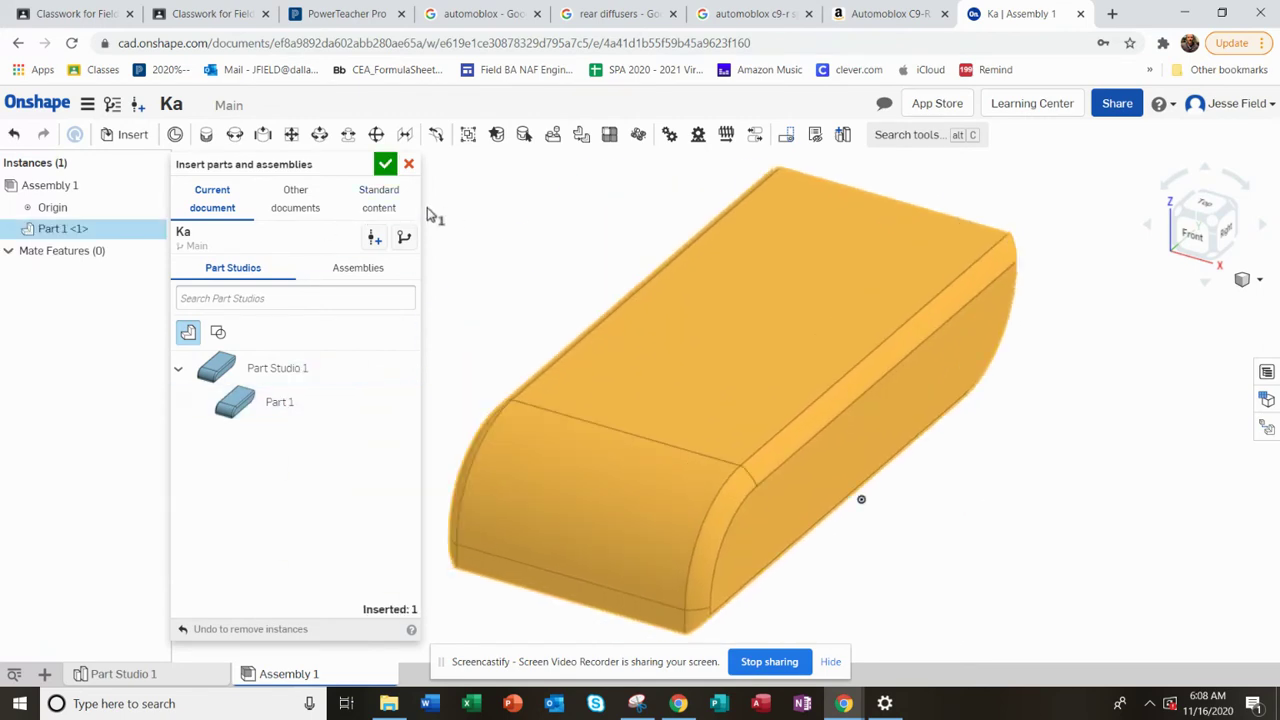
pyautogui.click(388, 168)
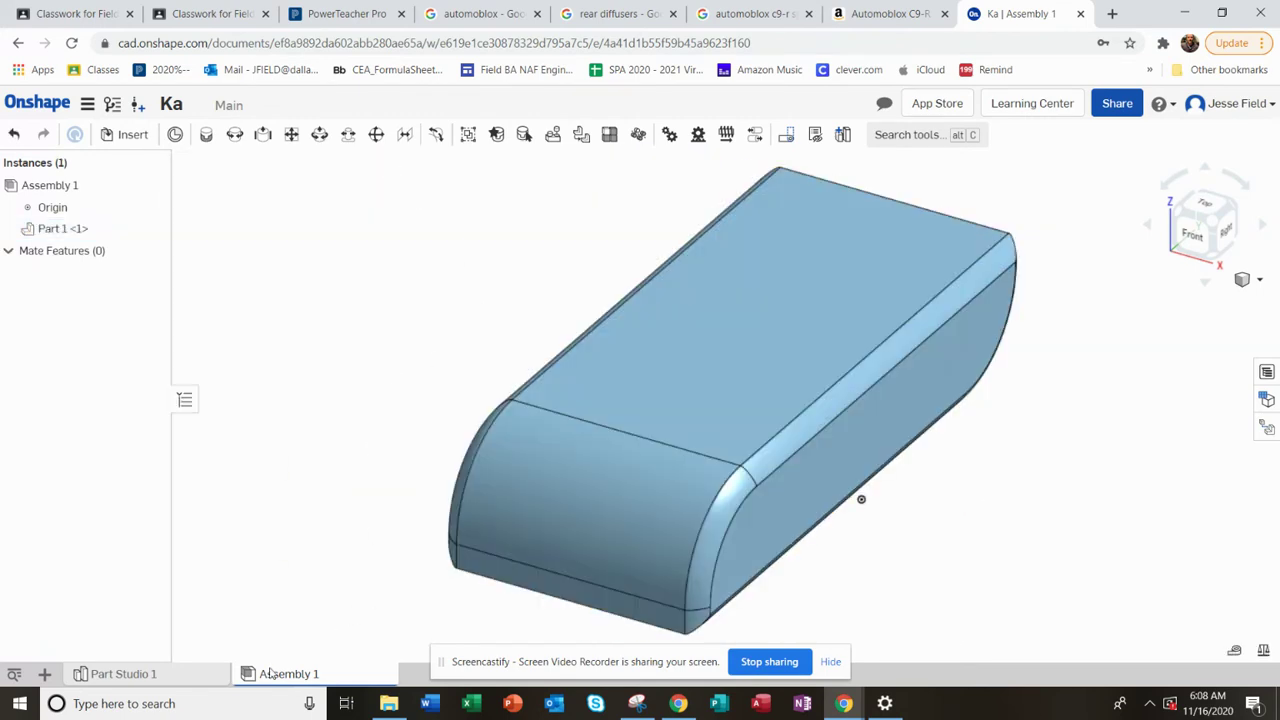
pyautogui.click(140, 677)
# Zoom in on the filleted block, compare it with the Amazon C9-R photo, and return to Onshape.
pyautogui.scroll(2, 531, 353)
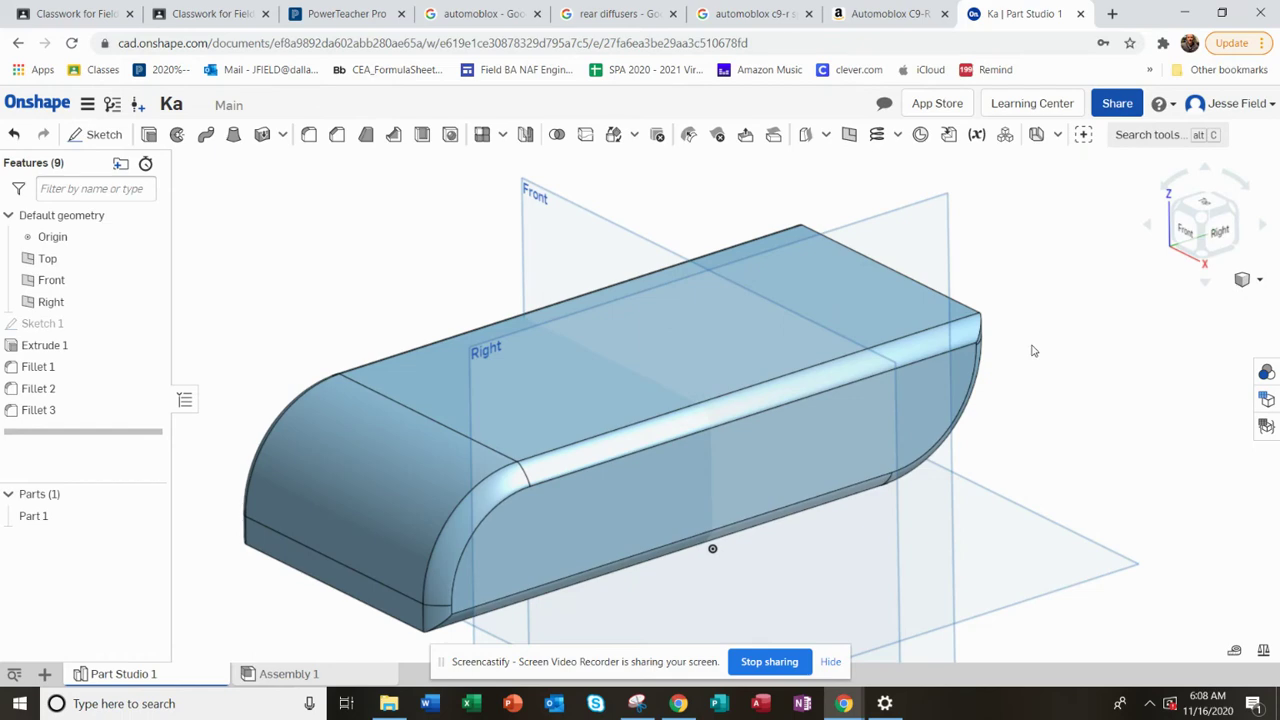
pyautogui.click(874, 12)
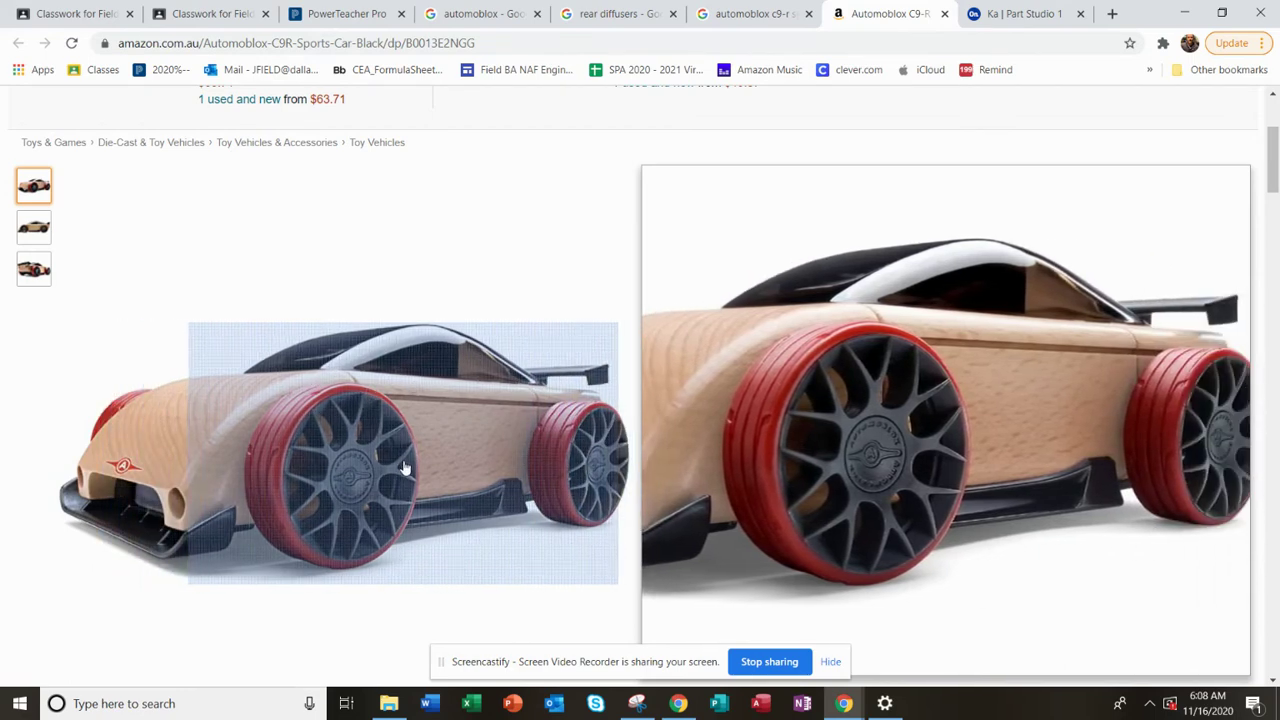
pyautogui.hotkey('ctrl', 'Tab')
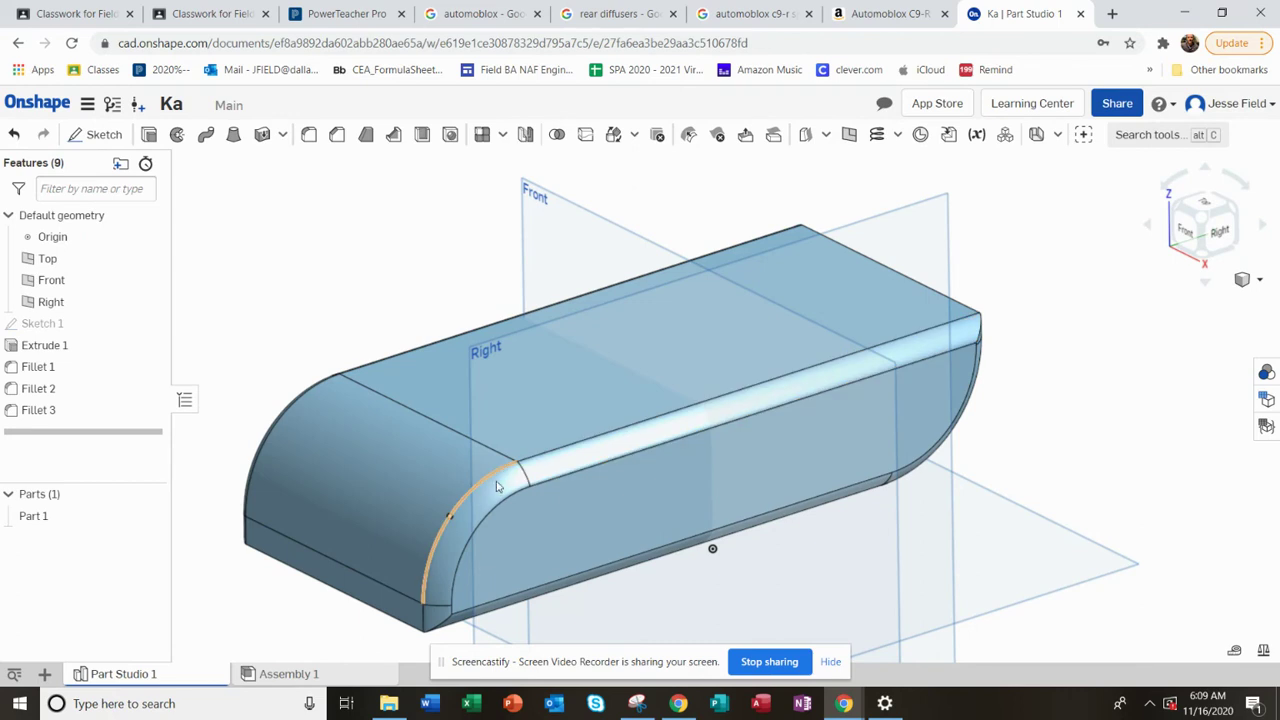
# Create Plane 1 as a mid plane between two opposite faces of Extrude 1.
pyautogui.moveTo(540, 470); pyautogui.dragTo(508, 476, button='right')
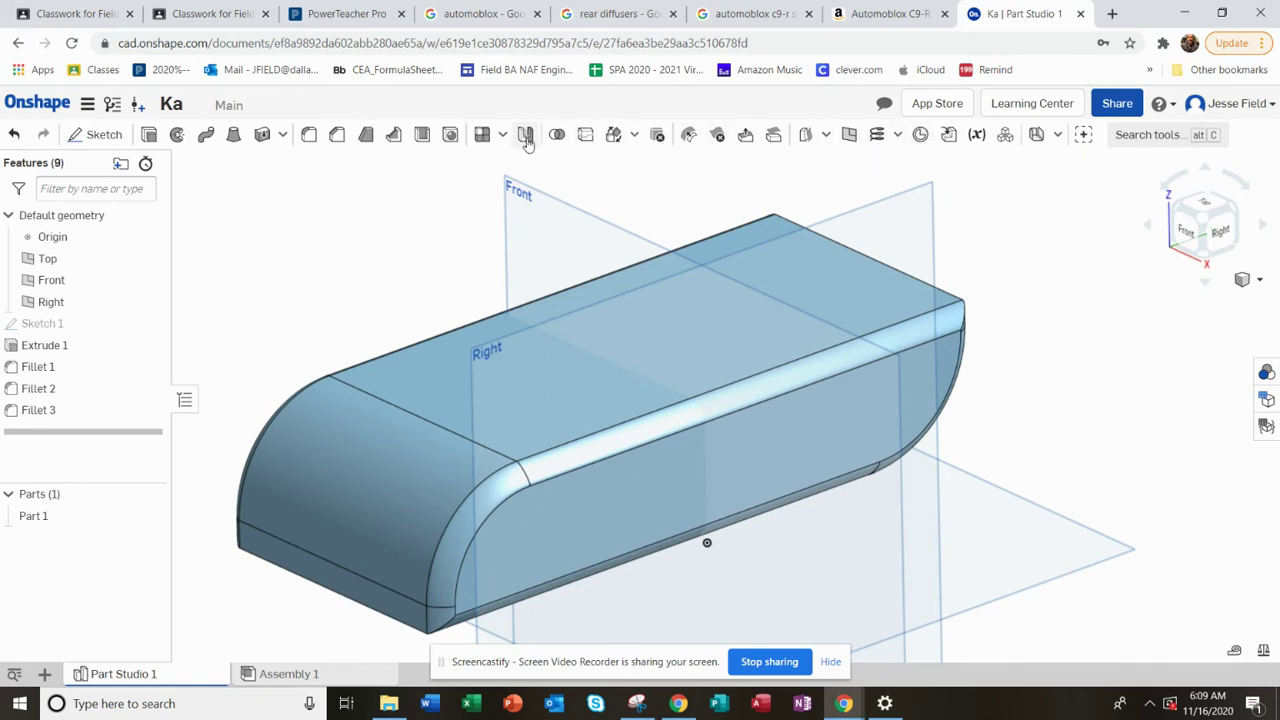
pyautogui.click(845, 137)
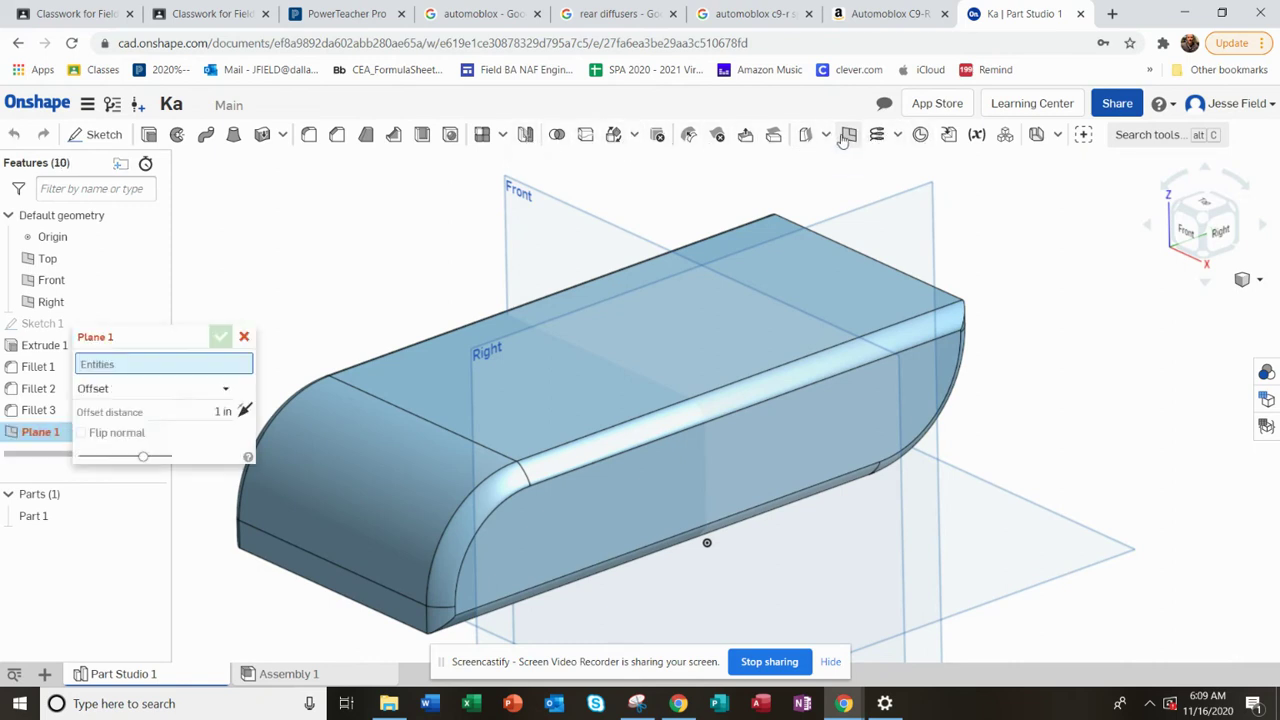
pyautogui.click(150, 388)
pyautogui.click(128, 524)
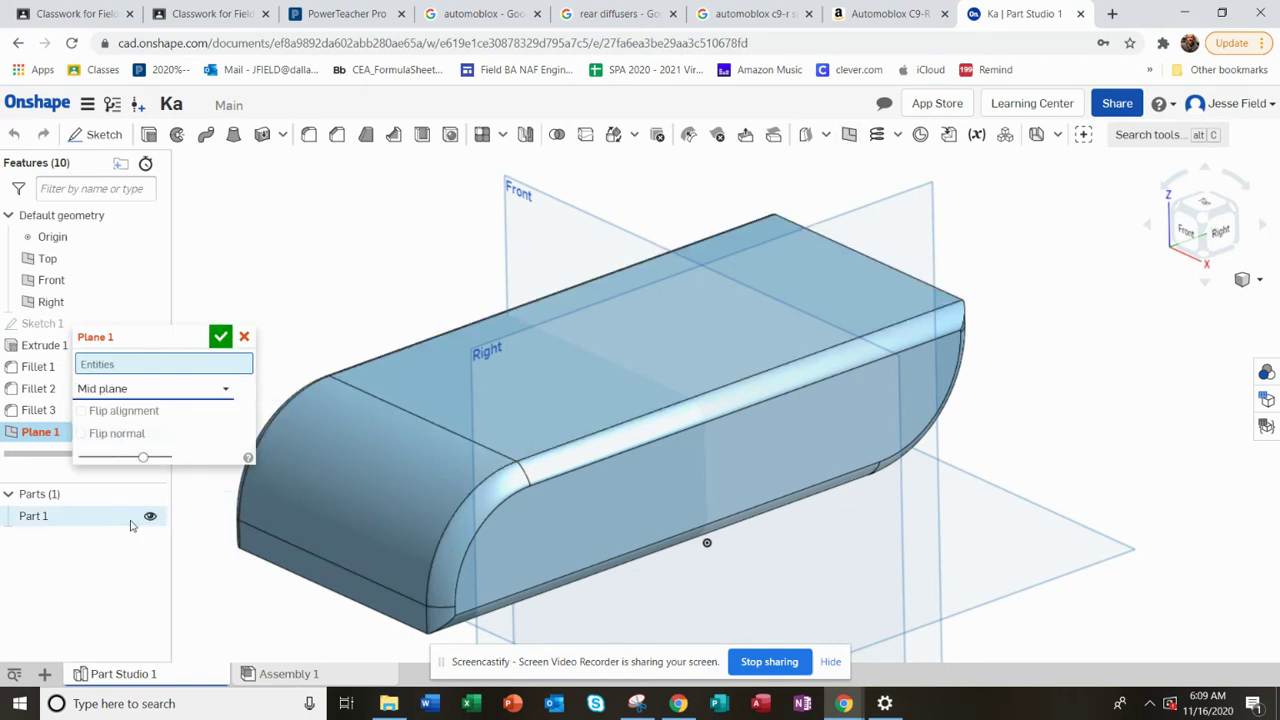
pyautogui.click(628, 510)
pyautogui.moveTo(600, 471); pyautogui.dragTo(312, 444, button='right')
pyautogui.click(312, 444)
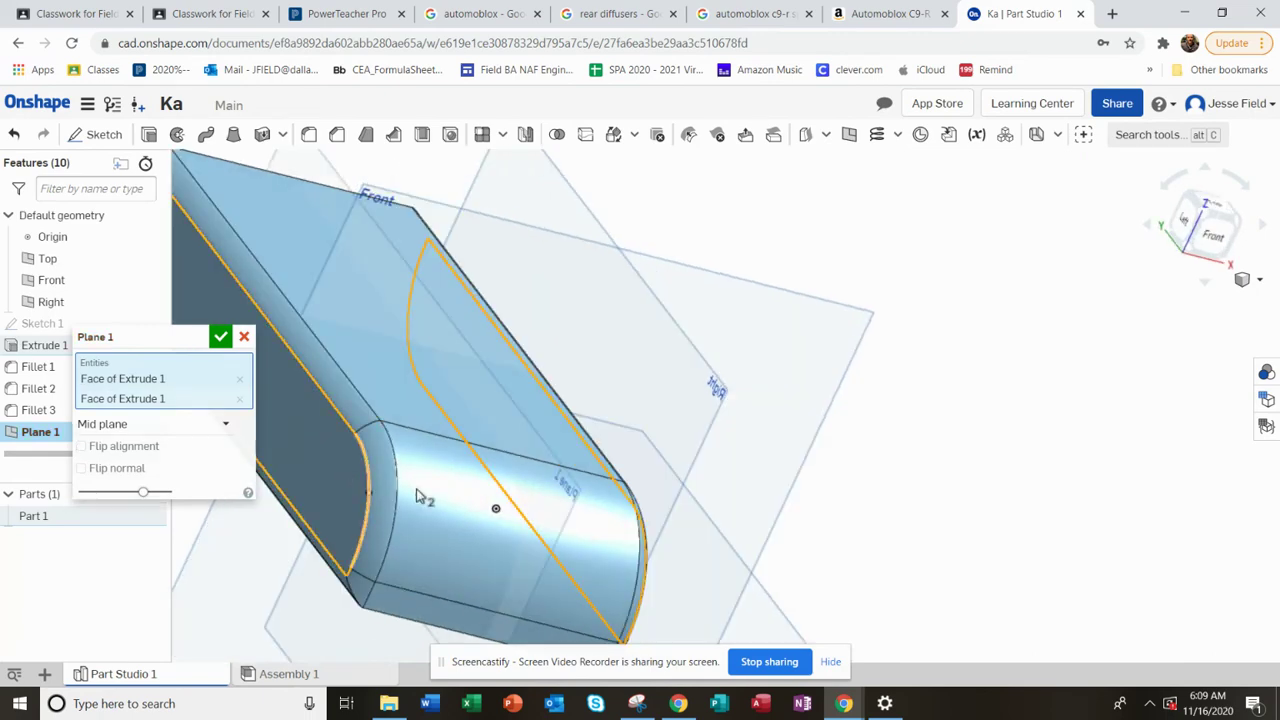
pyautogui.moveTo(423, 495); pyautogui.dragTo(355, 490, button='right')
pyautogui.scroll(3, 355, 490)
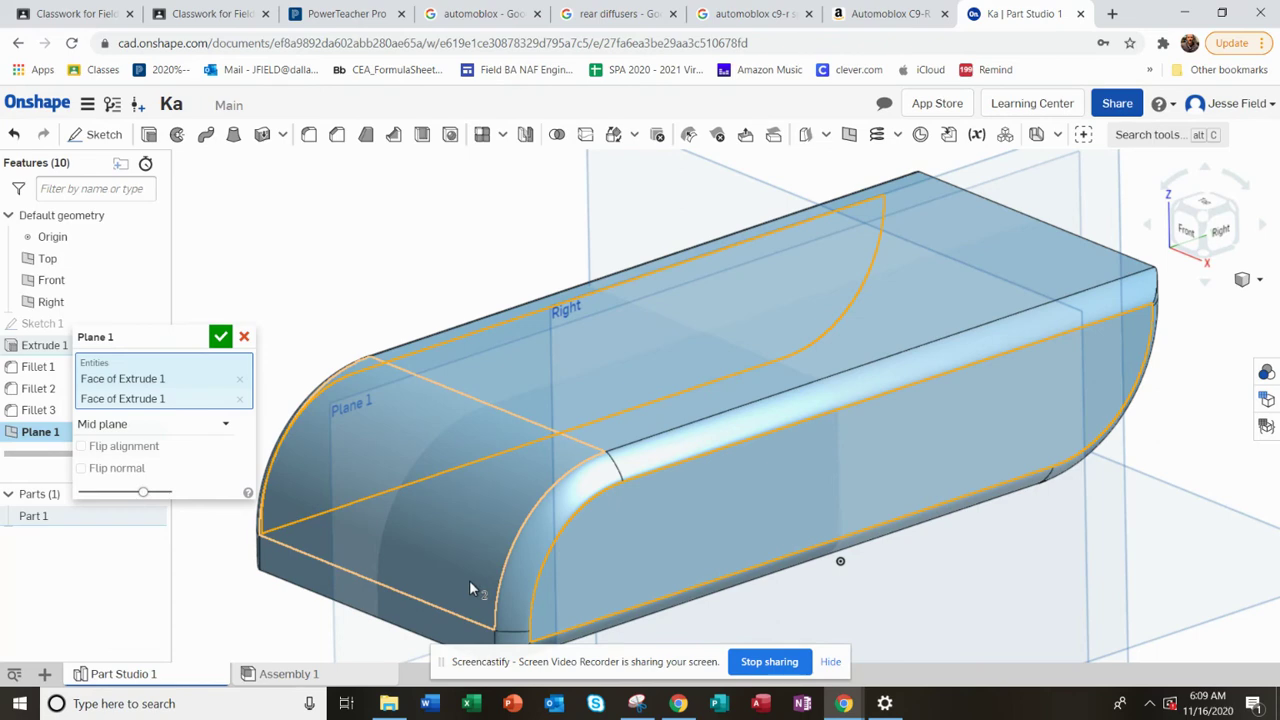
pyautogui.click(220, 337)
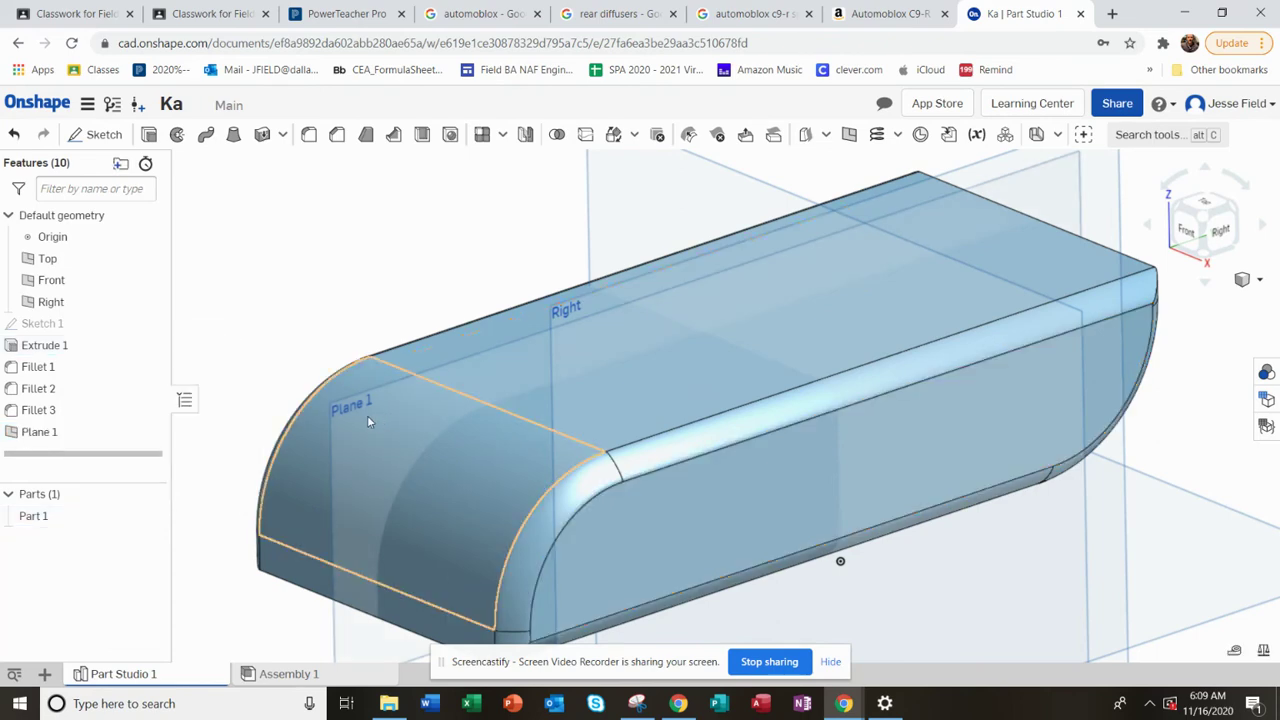
pyautogui.moveTo(408, 442); pyautogui.dragTo(337, 404, button='right')
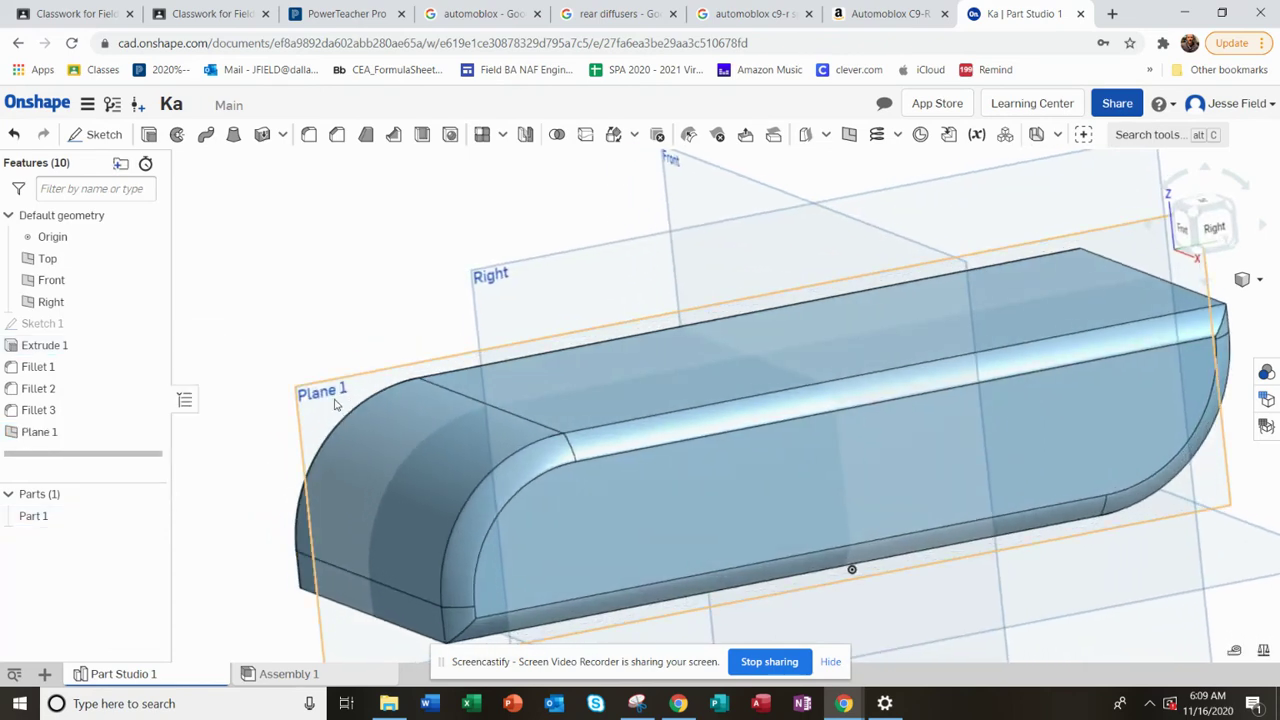
pyautogui.click(337, 404)
# Start Sketch 2 on Plane 1, viewed from the Right and zoomed in.
pyautogui.rightClick(337, 402)
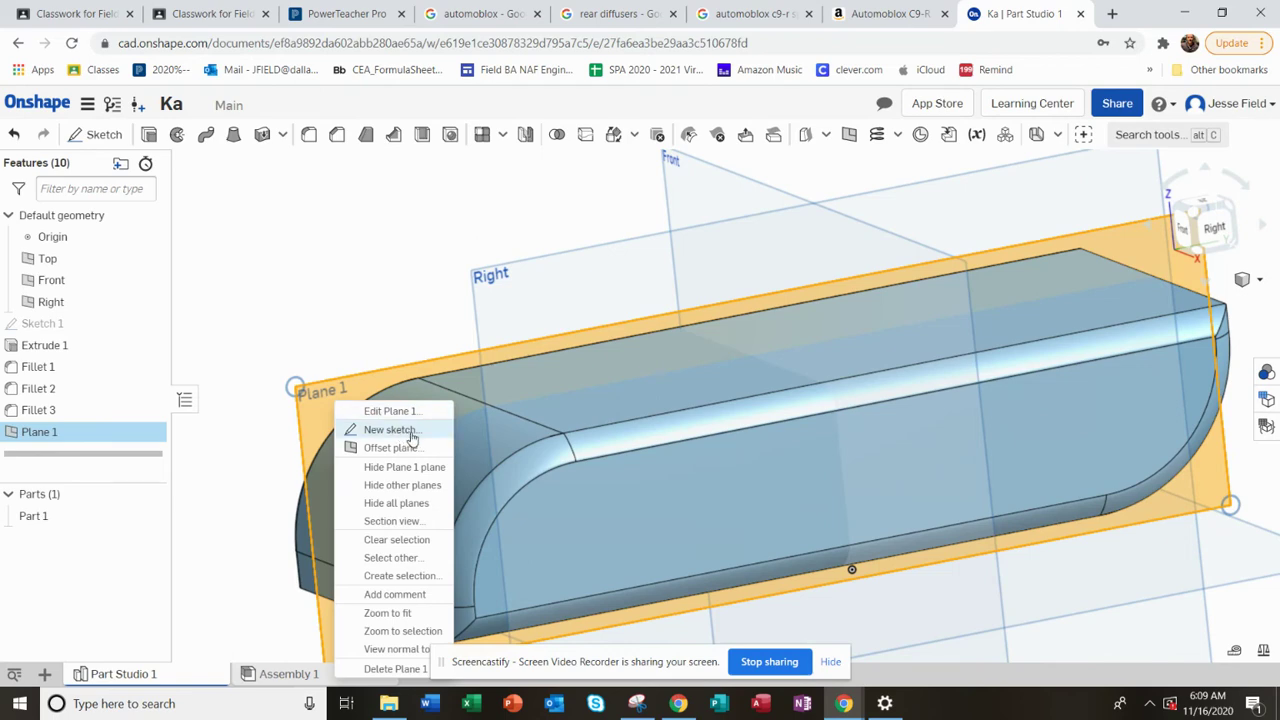
pyautogui.click(390, 430)
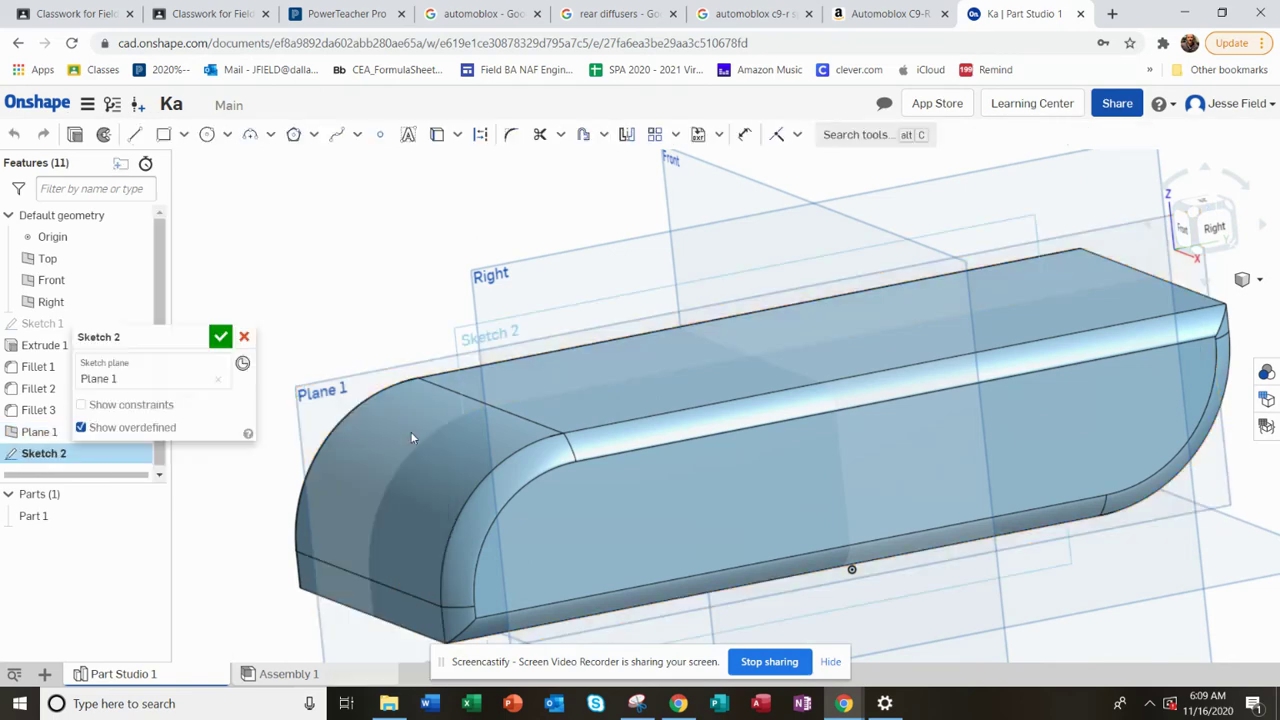
pyautogui.click(1215, 229)
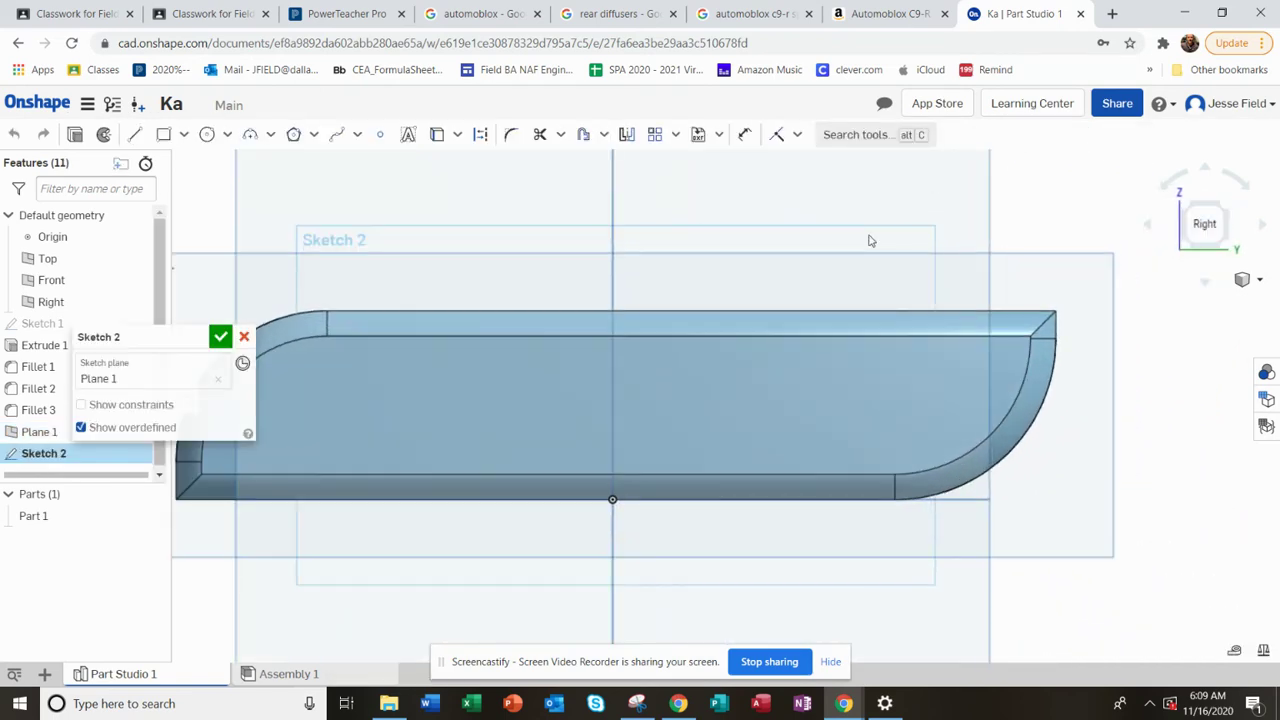
pyautogui.scroll(2, 831, 195)
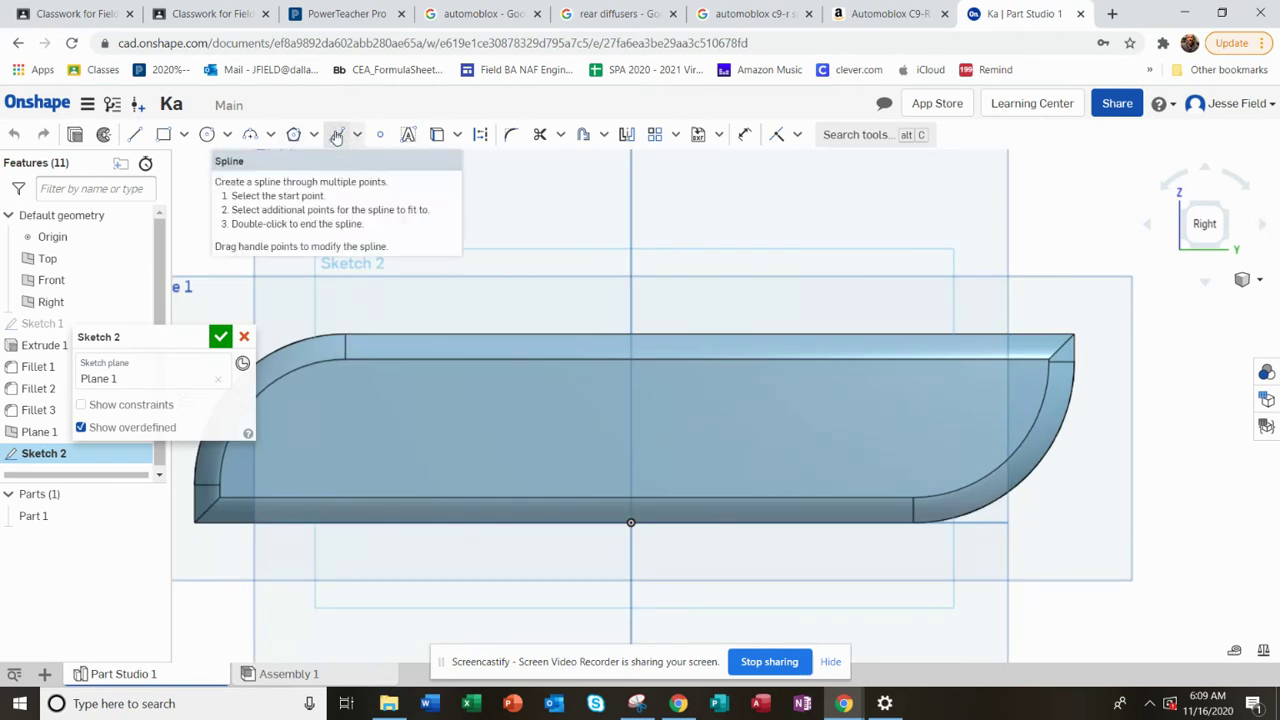
pyautogui.click(872, 13)
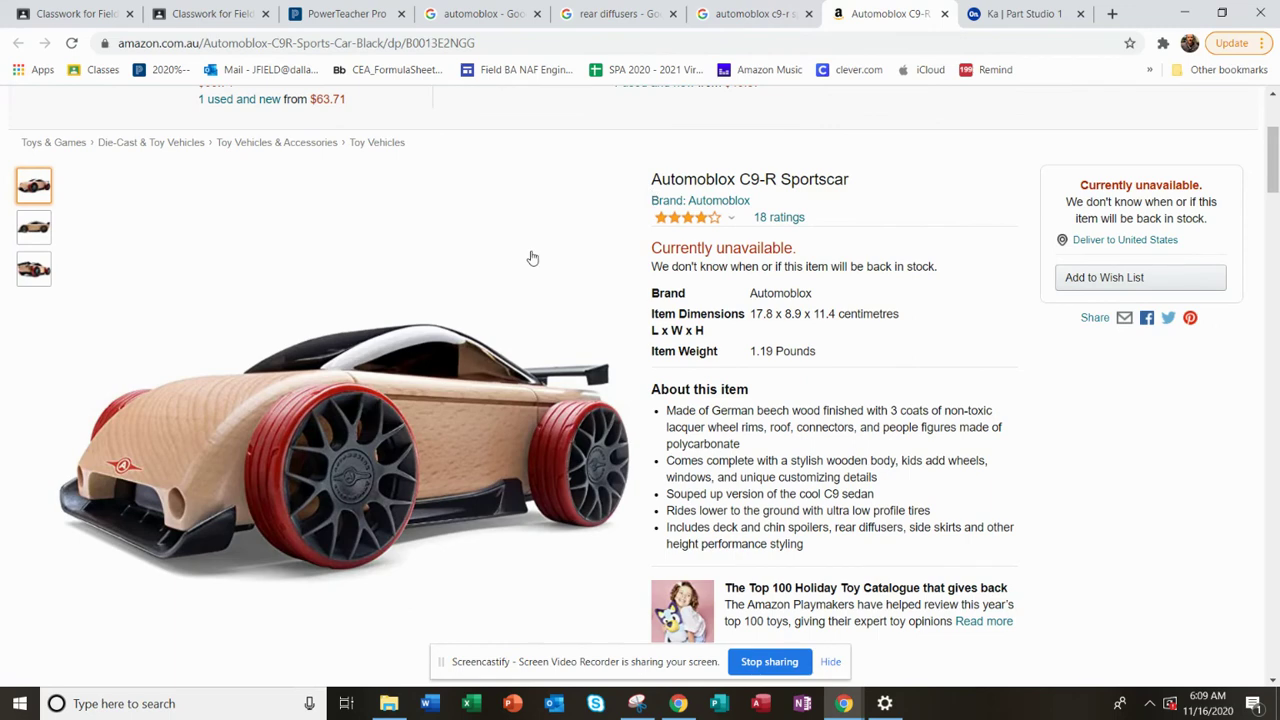
# Open the orange C9S Berlinetta side-view image in Google Images, then return to Sketch 2.
pyautogui.moveTo(460, 320)
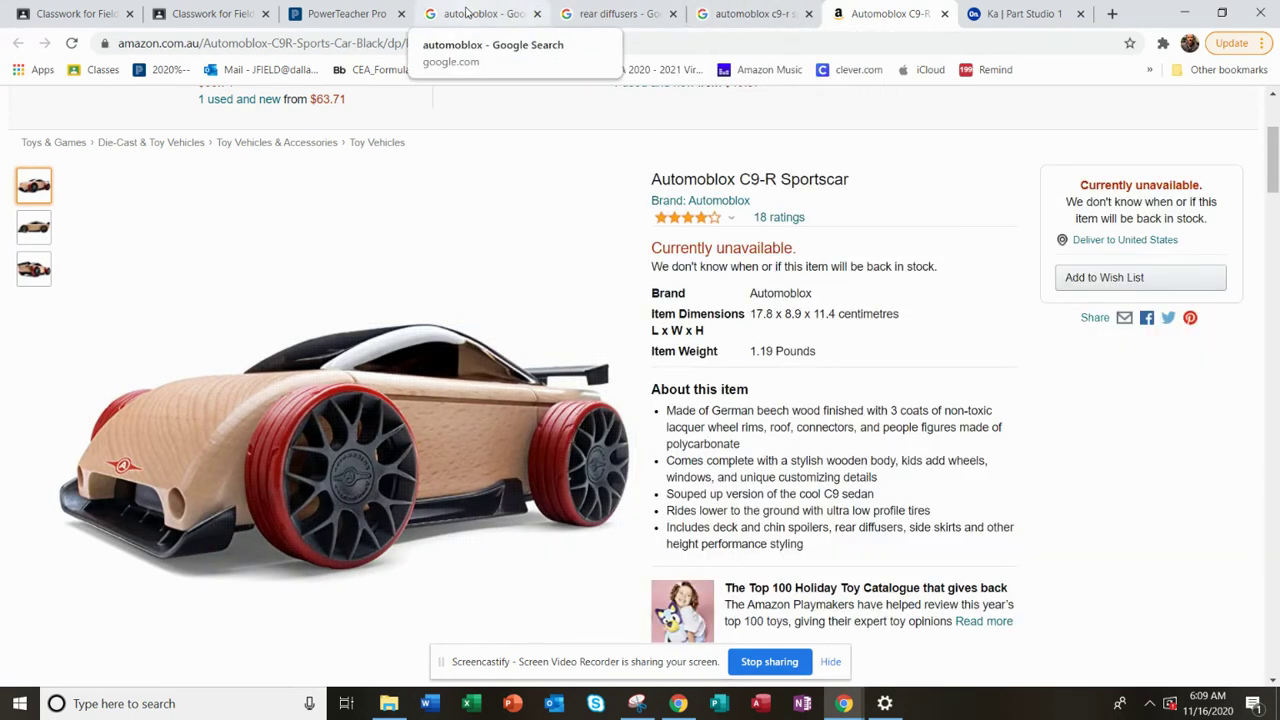
pyautogui.click(467, 13)
pyautogui.scroll(2, 141, 313)
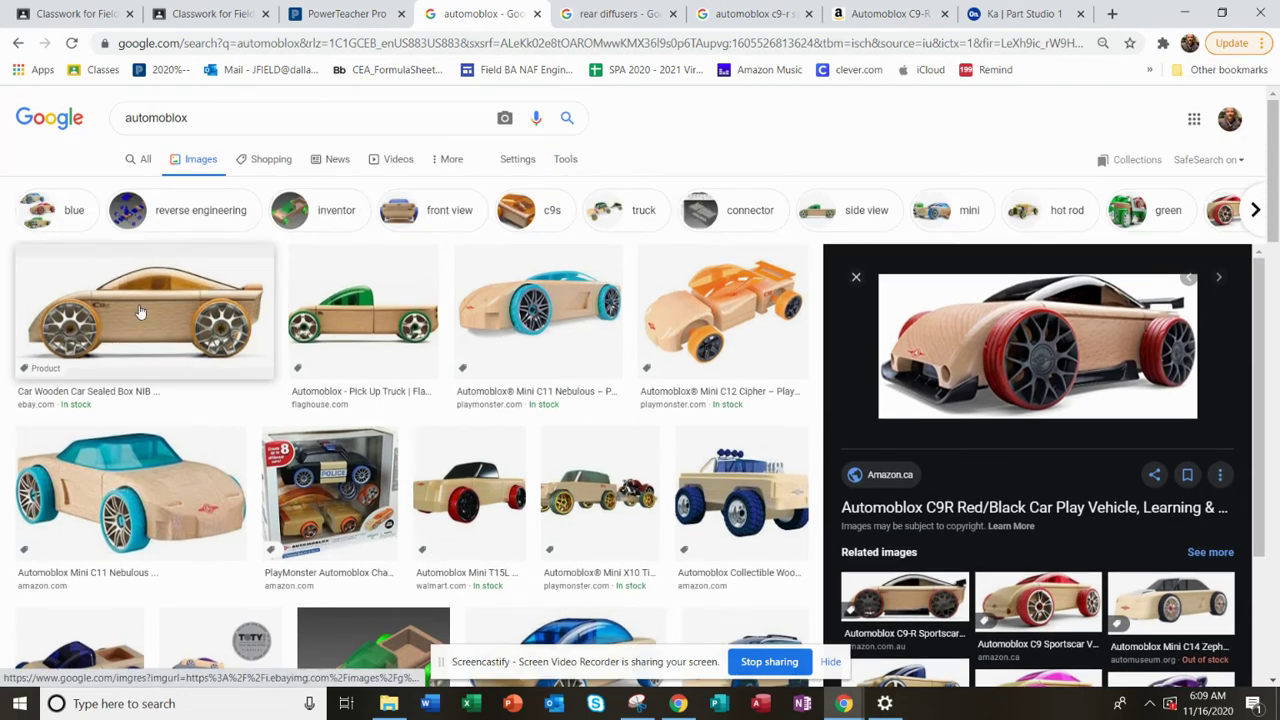
pyautogui.click(141, 313)
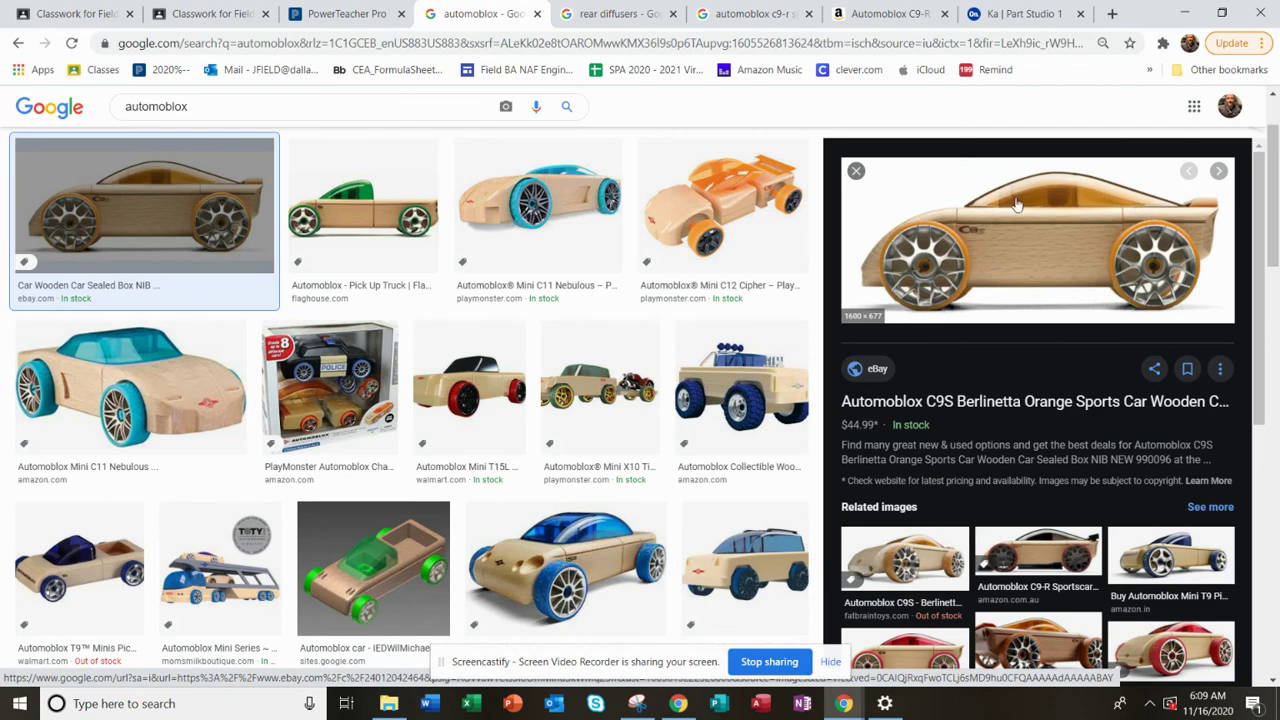
pyautogui.click(1016, 12)
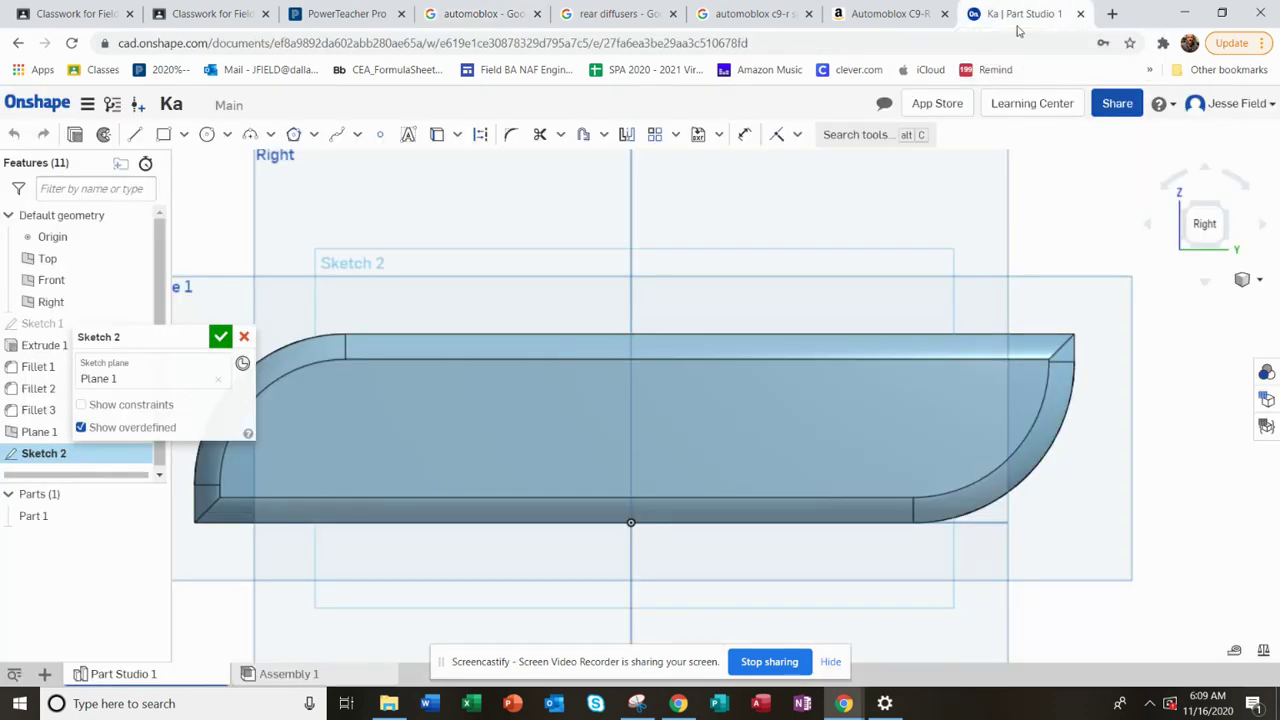
# Compare the Amazon photo and C9-R drawing images, then pick the Spline tool in Sketch 2.
pyautogui.scroll(2, 490, 430)
pyautogui.scroll(-4, 451, 280)
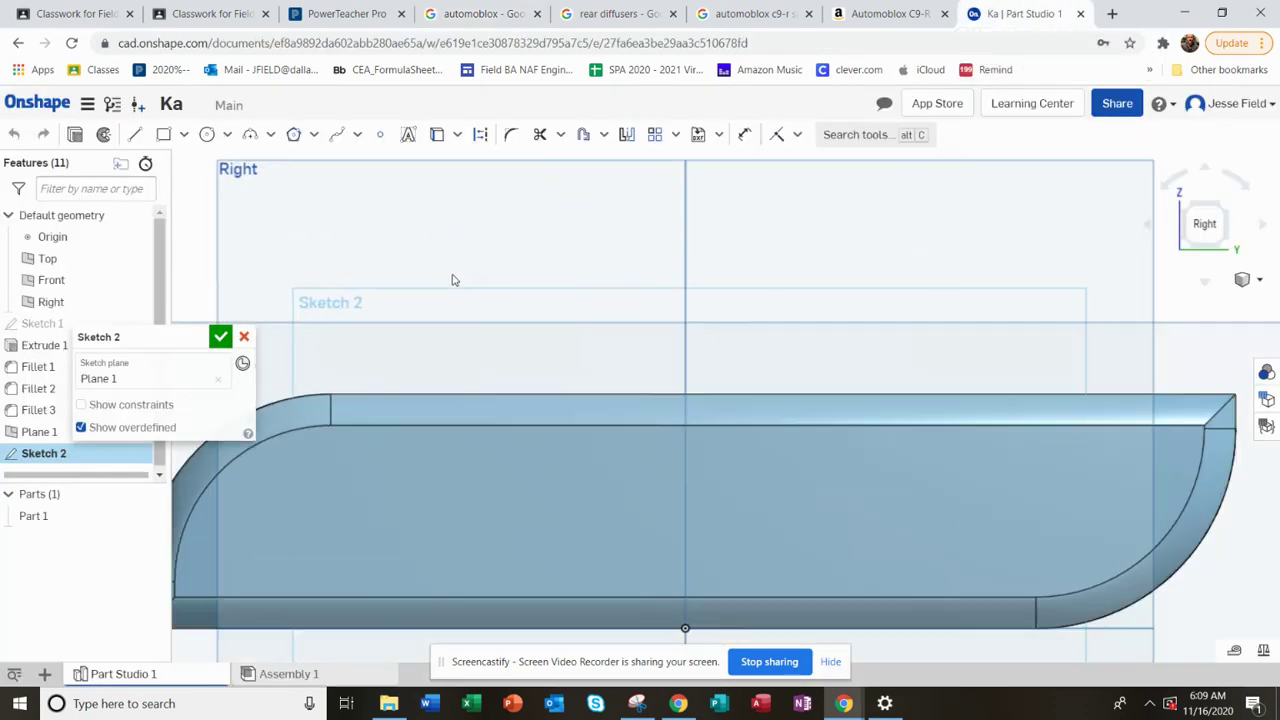
pyautogui.click(878, 12)
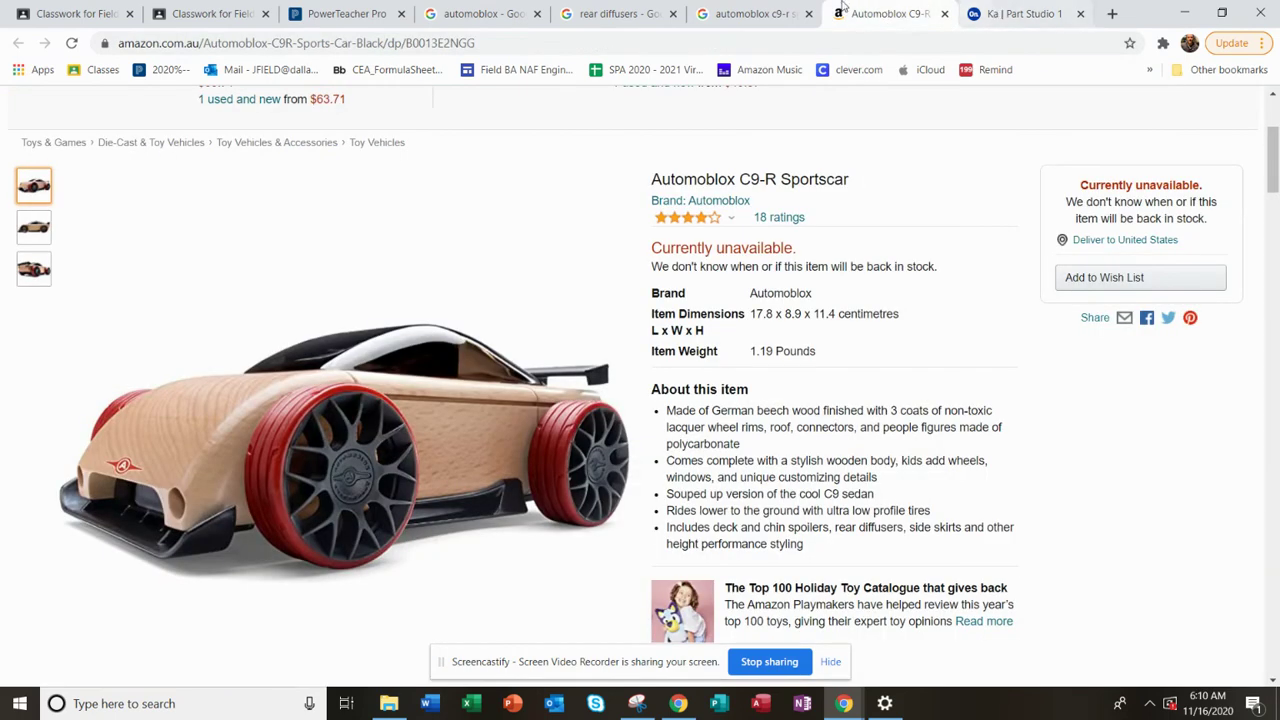
pyautogui.click(755, 14)
pyautogui.moveTo(755, 14); pyautogui.dragTo(888, 20)
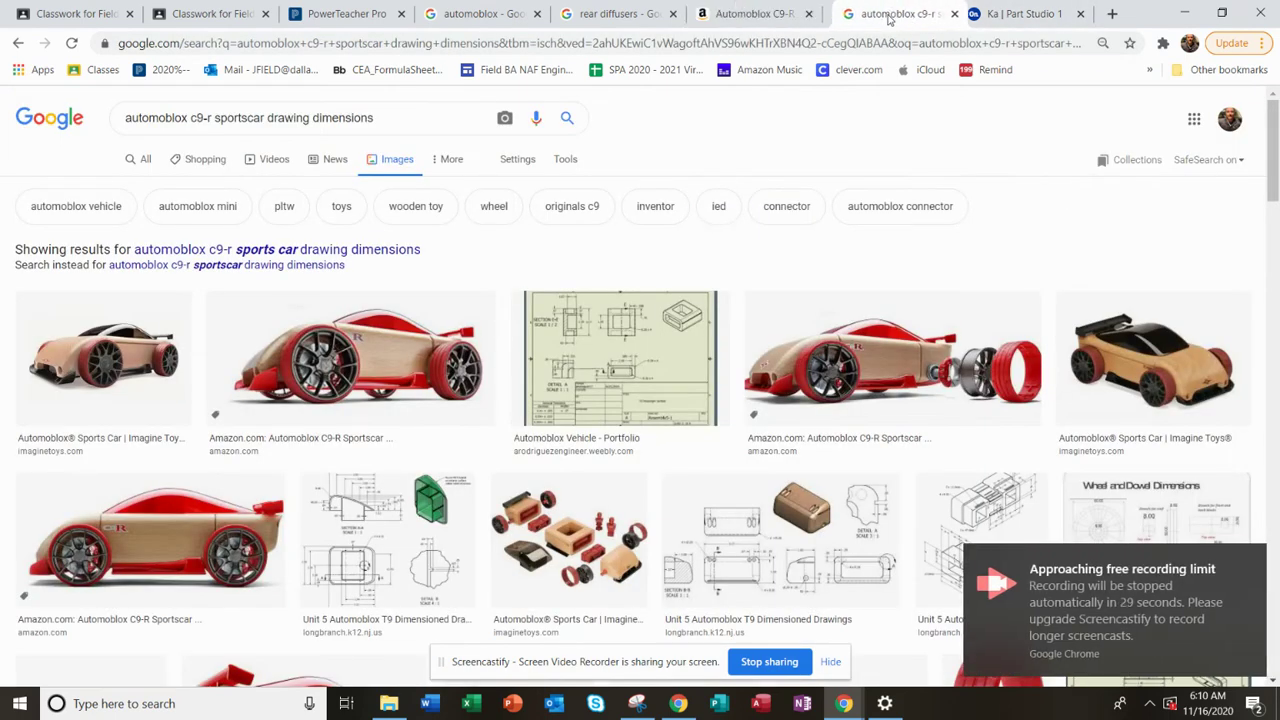
pyautogui.click(1015, 14)
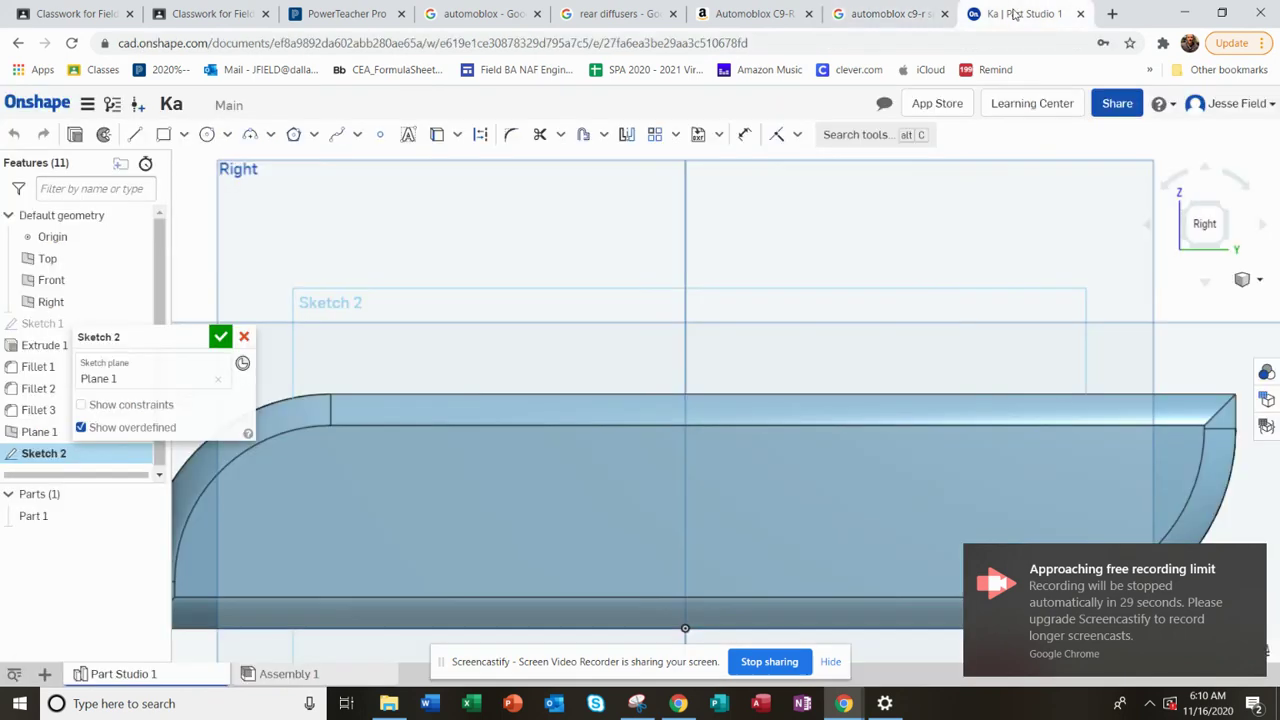
pyautogui.click(336, 134)
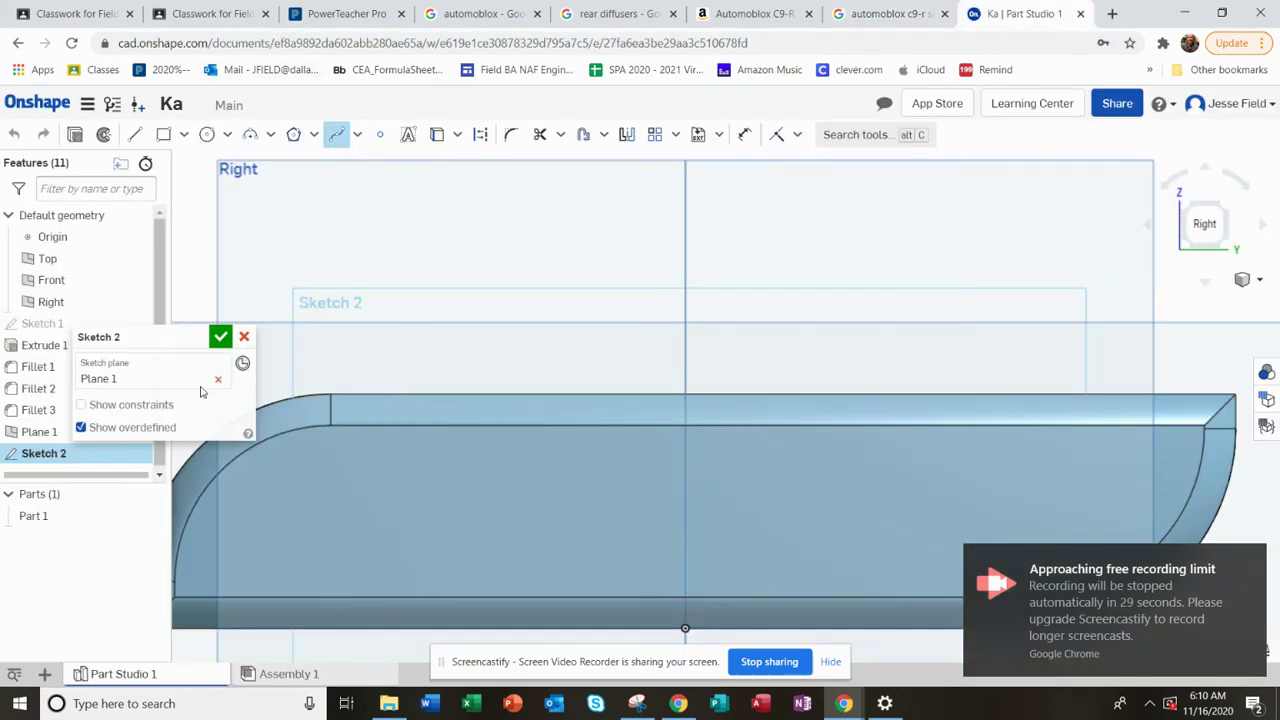
pyautogui.click(221, 337)
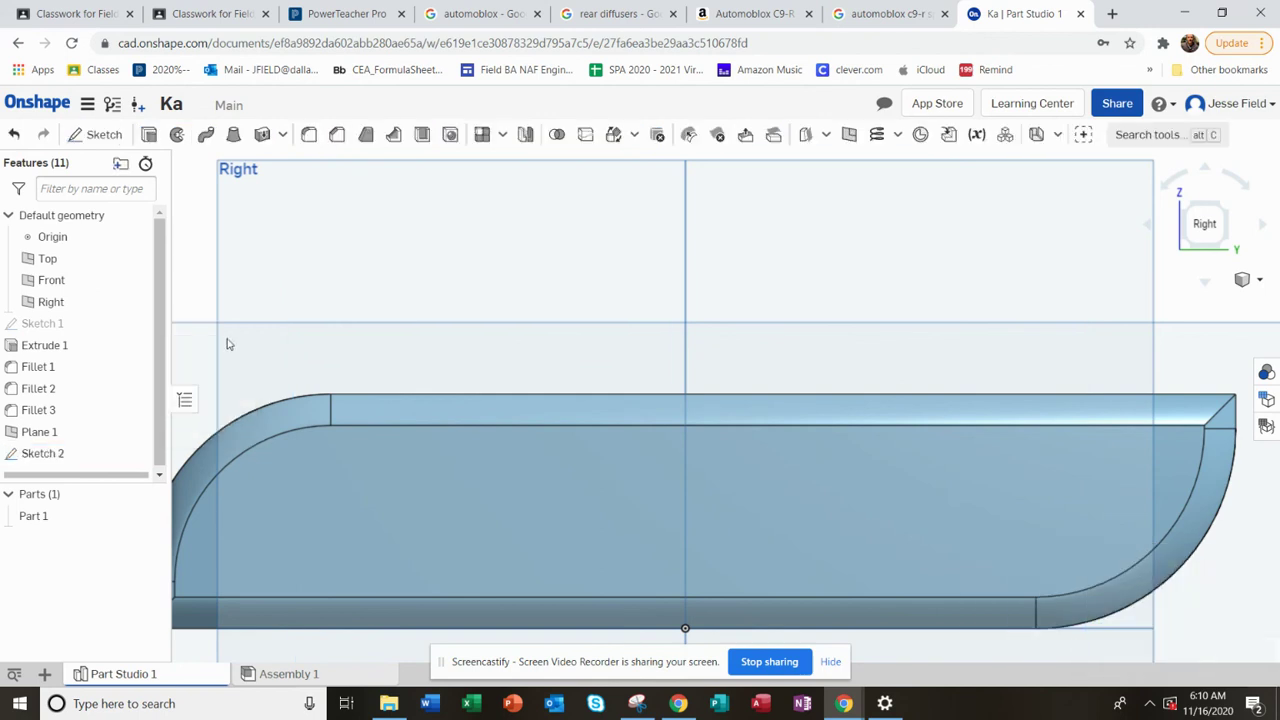
pyautogui.click(192, 340)
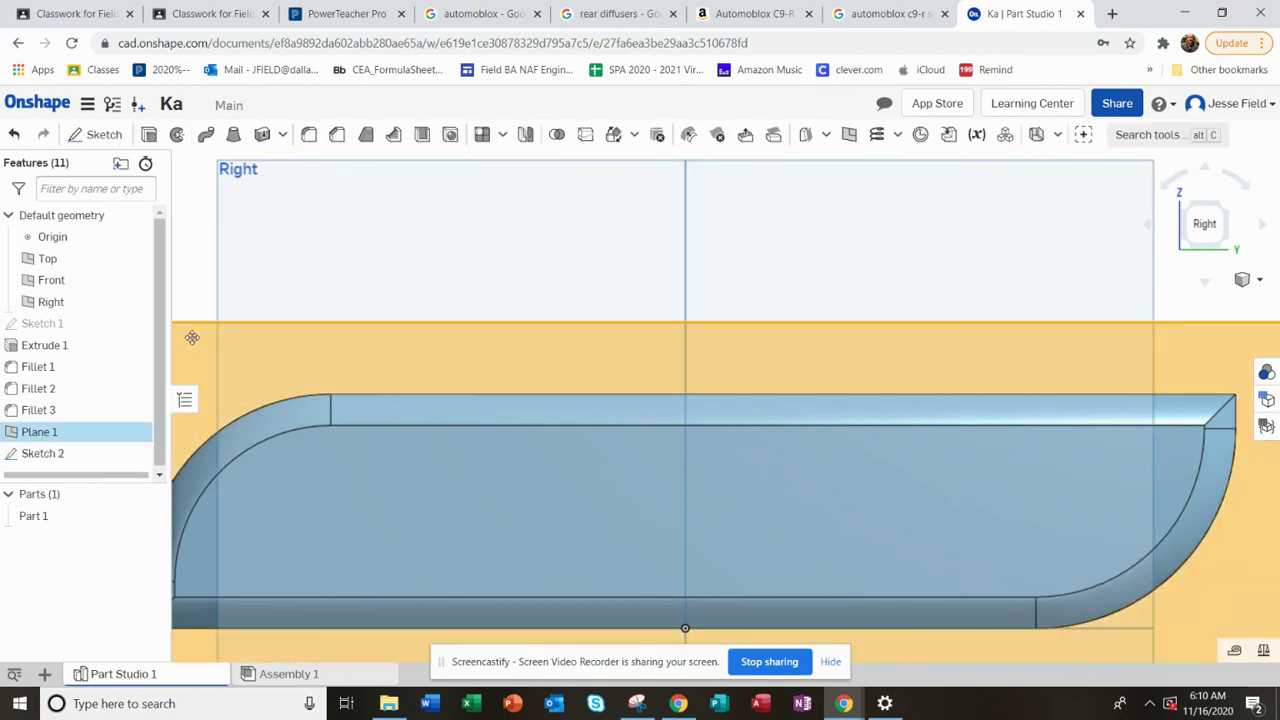
pyautogui.rightClick(192, 340)
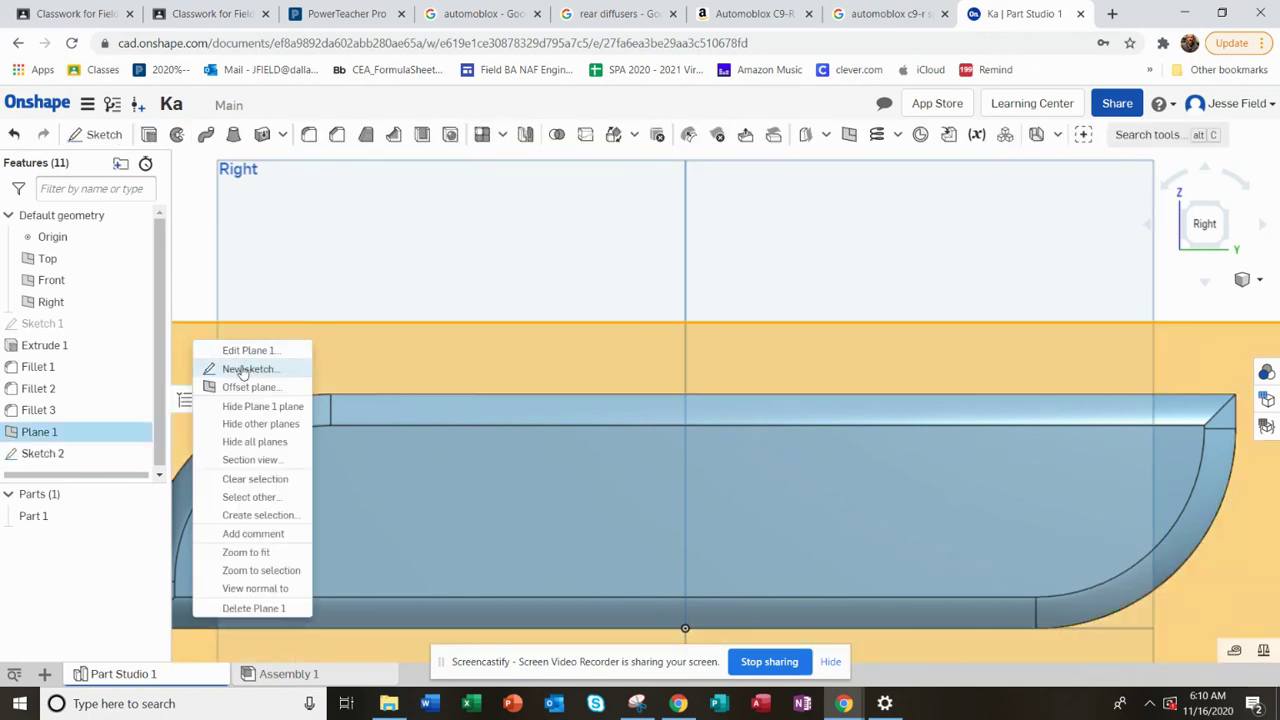
pyautogui.click(25, 455)
pyautogui.doubleClick(25, 454)
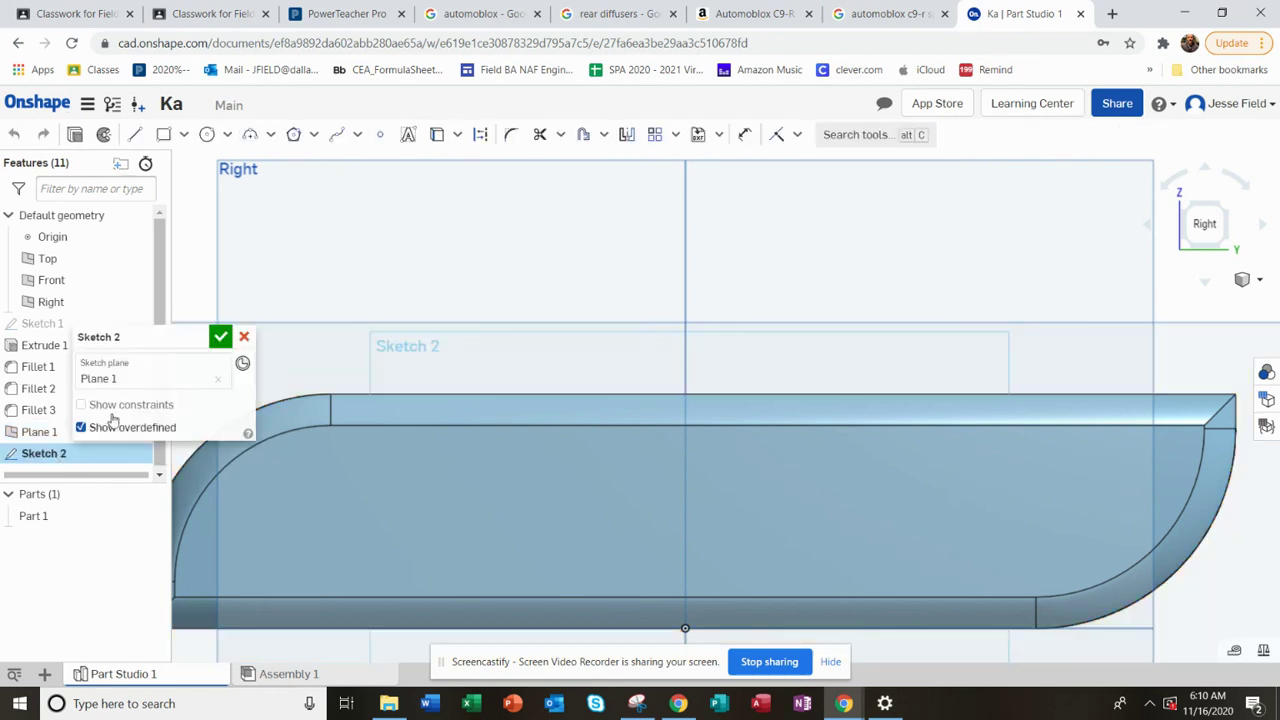